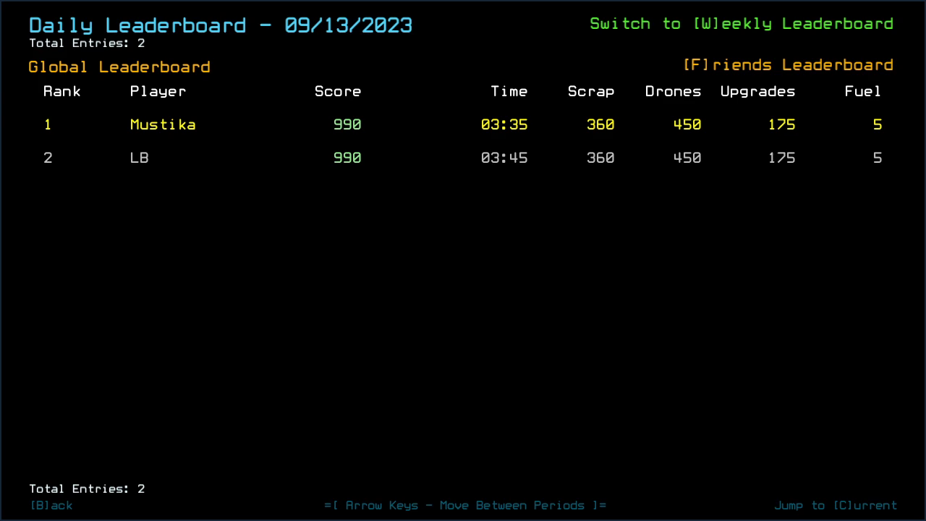
Leave the daily and Modded Daily leaderboards and launch today's Daily Challenge
{"action": "key", "text": "b"}
{"action": "key", "text": "m"}
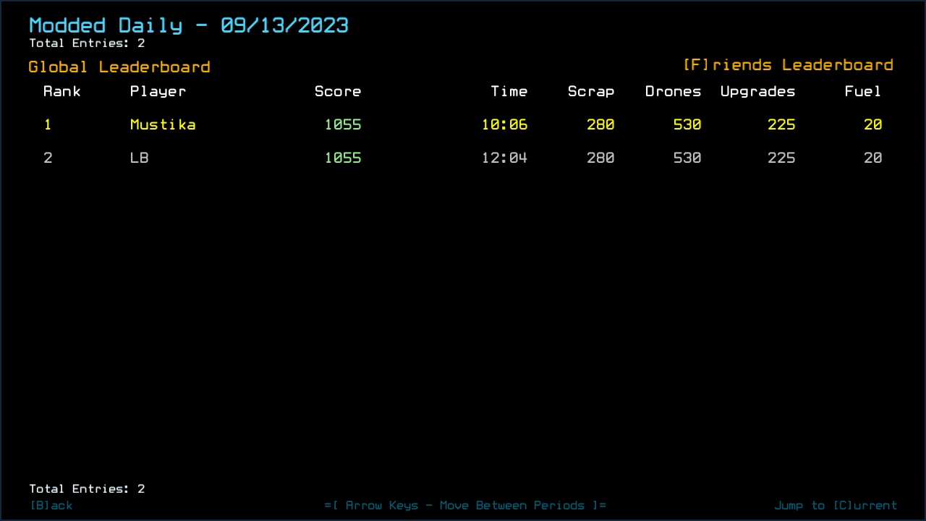
{"action": "key", "text": "b"}
{"action": "key", "text": "d"}
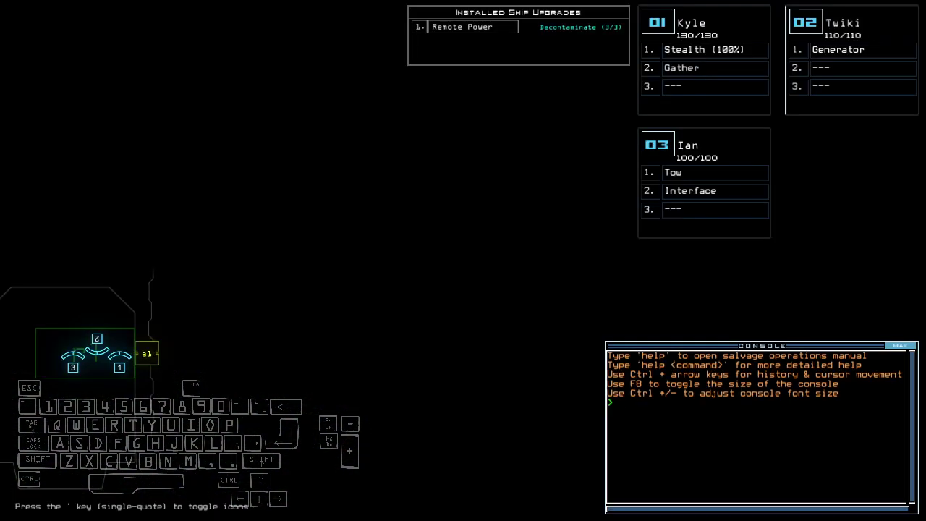
Save the aliases, then run 'ready 3;set 2' to move gather and stealth to drone 3, tow to drone 2
{"action": "key", "text": "ctrl+a"}
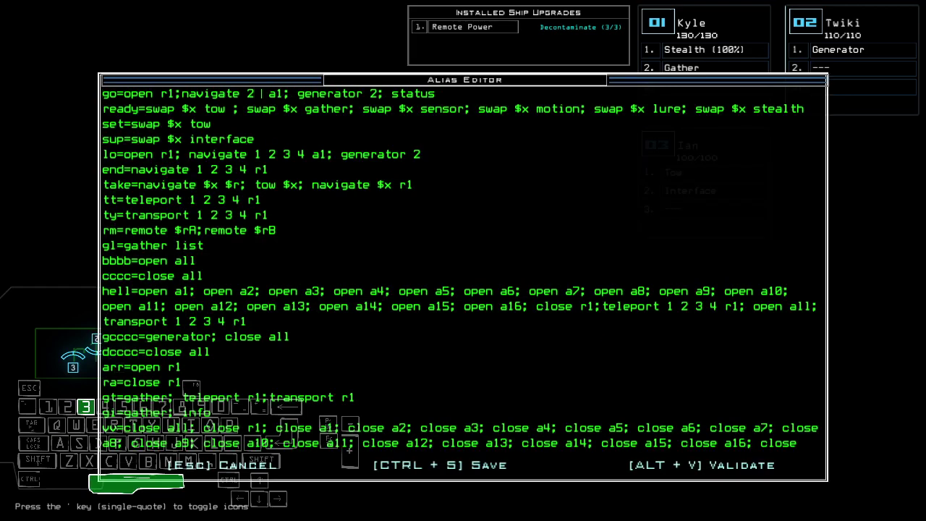
{"action": "key", "text": "ctrl+s"}
{"action": "type", "text": "ready 3;set 2"}
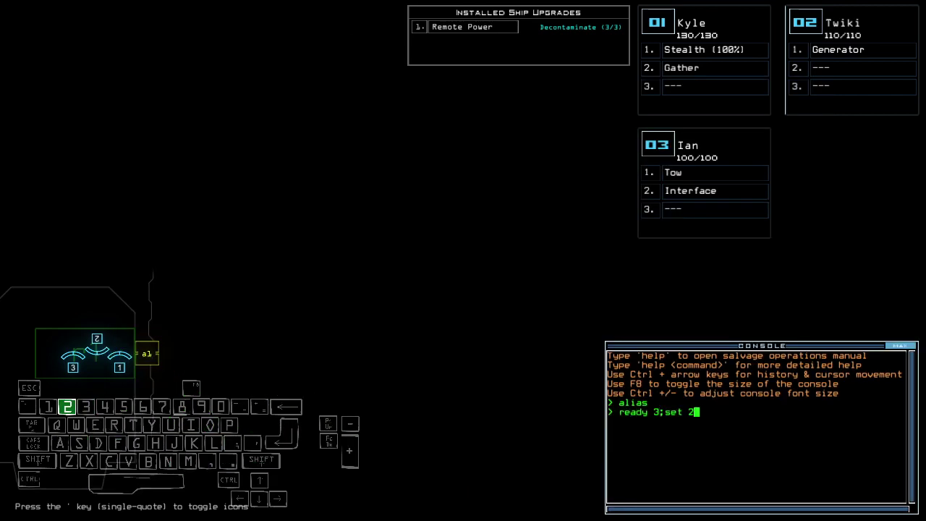
{"action": "key", "text": "Return"}
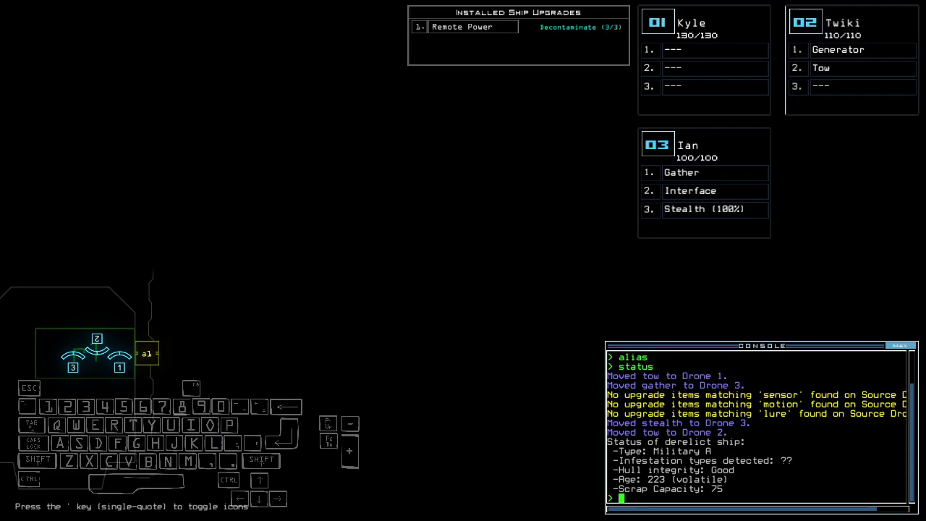
Check drone 3's and drone 2's camera feeds, then start the mission with 'go'
{"action": "key", "text": "3"}
{"action": "key", "text": "Up"}
{"action": "key", "text": "Up"}
{"action": "key", "text": "Up"}
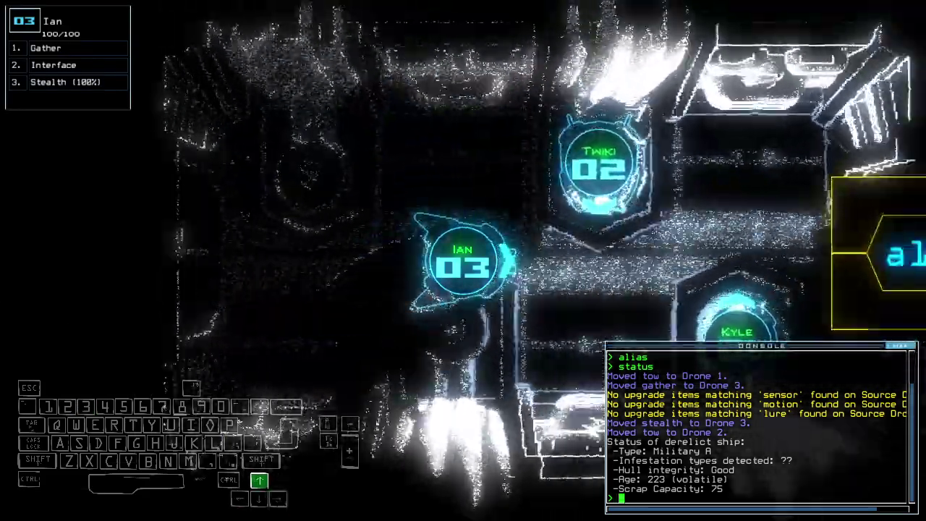
{"action": "key", "text": "Up"}
{"action": "key", "text": "space"}
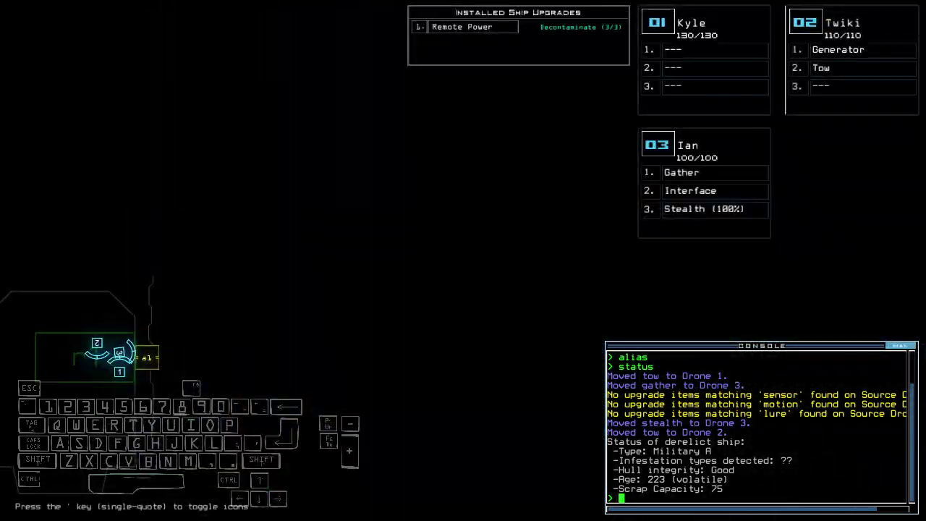
{"action": "key", "text": "space"}
{"action": "key", "text": "space"}
{"action": "key", "text": "2"}
{"action": "key", "text": "Down"}
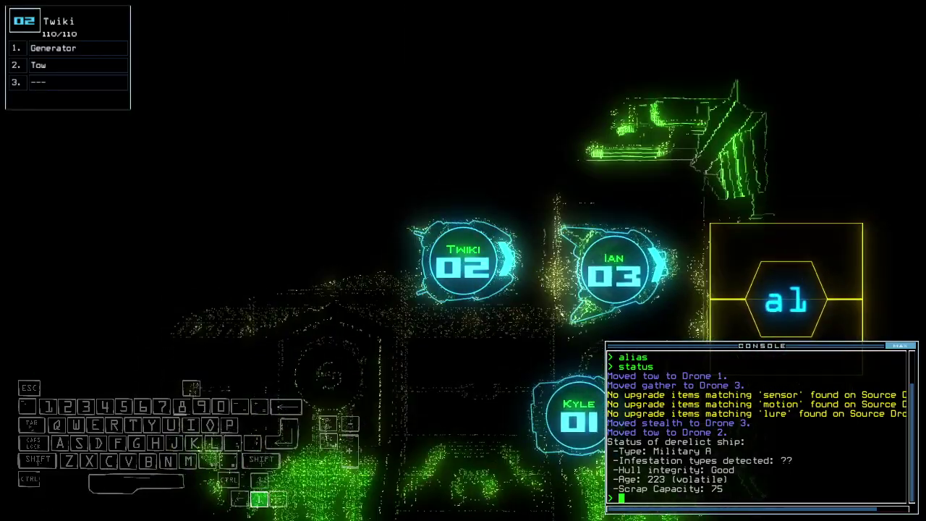
{"action": "key", "text": "3"}
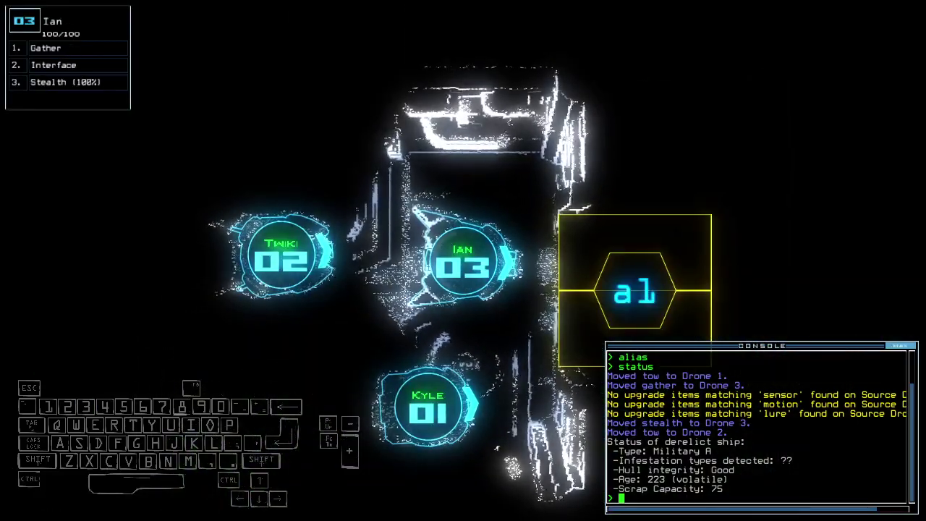
{"action": "type", "text": "go"}
{"action": "key", "text": "Return"}
{"action": "key", "text": "Up"}
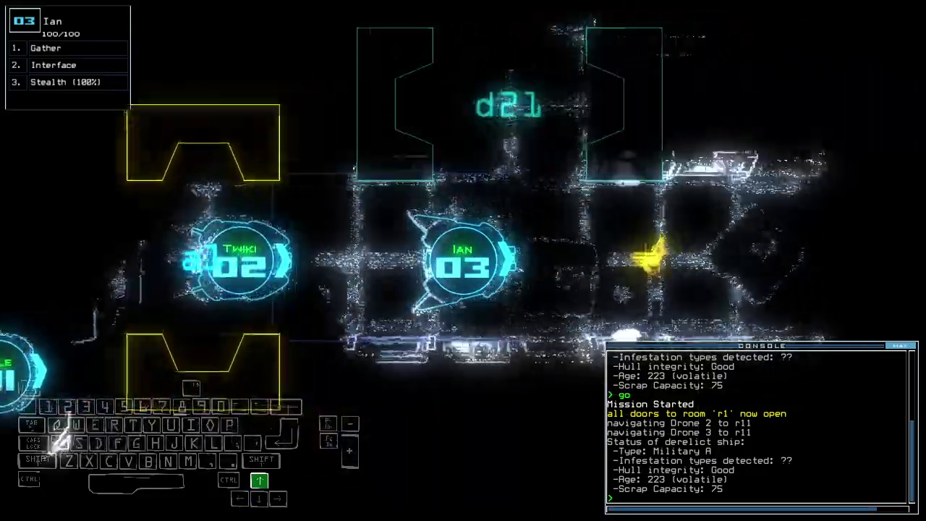
Gather scrap in r11 three times, power generator 2, and list the room's items
{"action": "key", "text": "Return"}
{"action": "type", "text": "generator 2"}
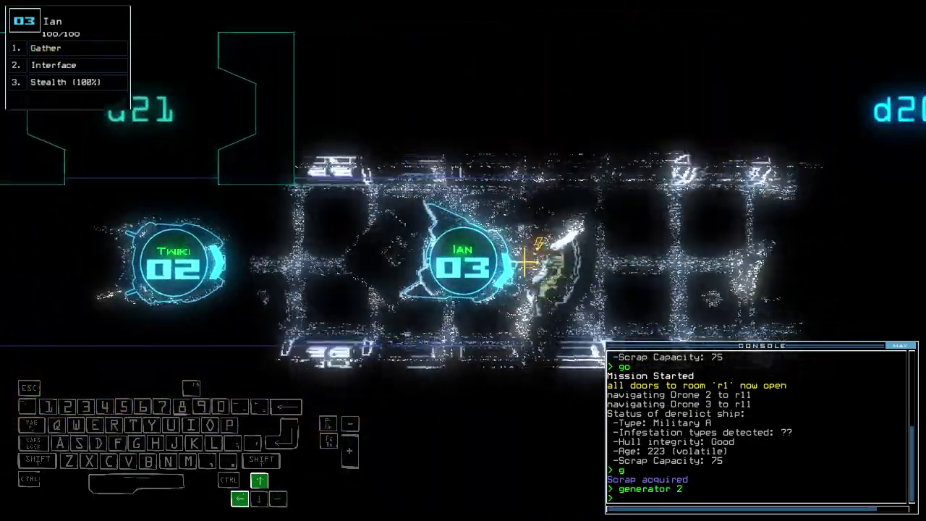
{"action": "key", "text": "Return"}
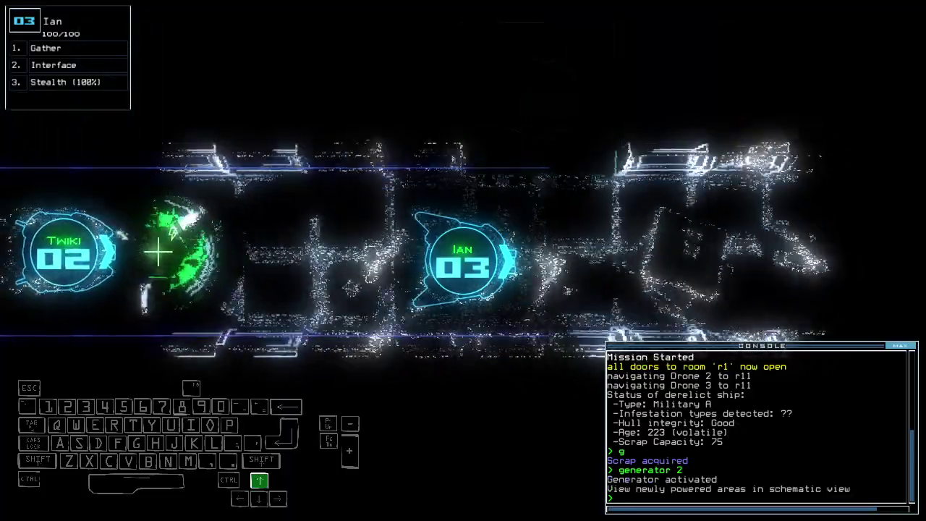
{"action": "key", "text": "alt"}
{"action": "key", "text": "alt"}
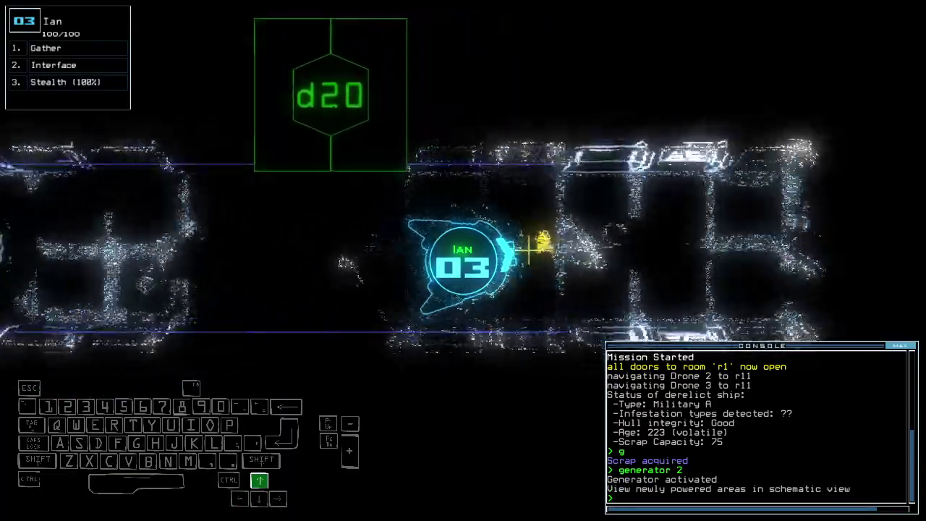
{"action": "type", "text": "g"}
{"action": "key", "text": "Return"}
{"action": "type", "text": "navigate 1f"}
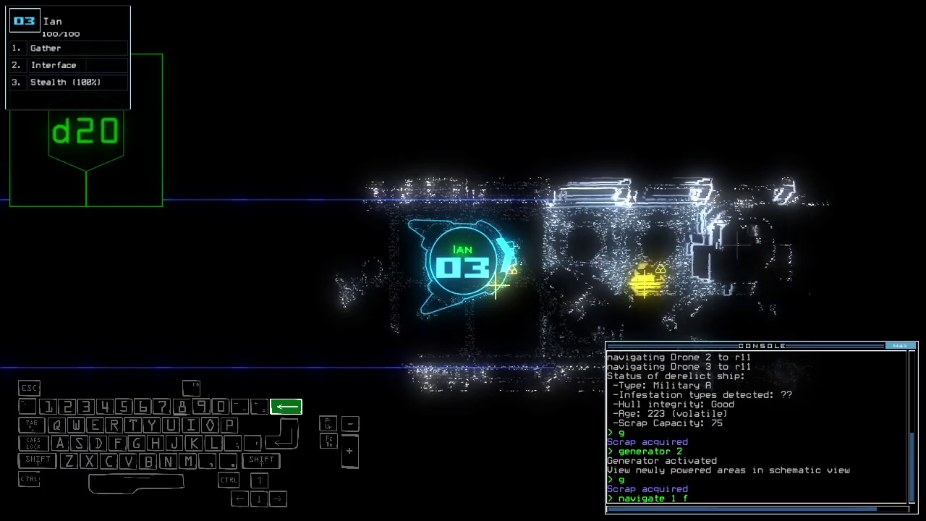
{"action": "type", "text": "g"}
{"action": "key", "text": "Return"}
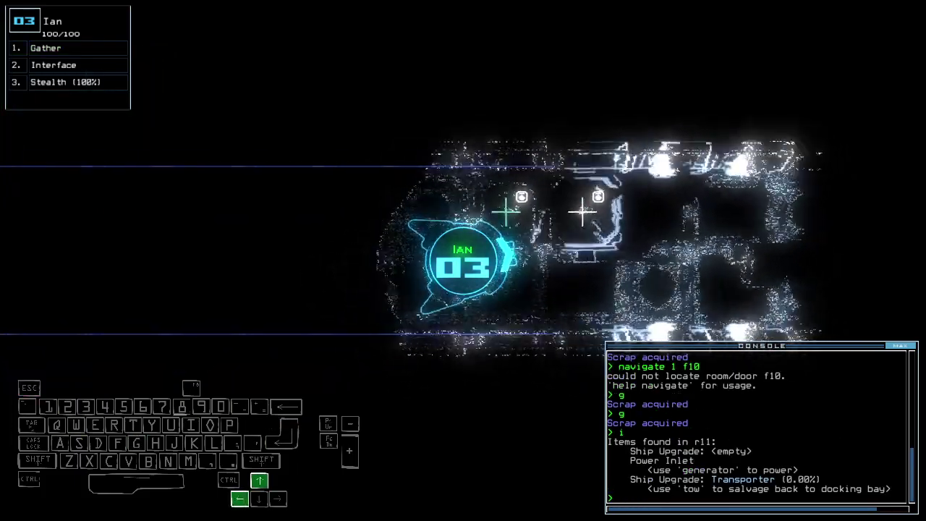
{"action": "key", "text": "Escape"}
{"action": "type", "text": "rm r"}
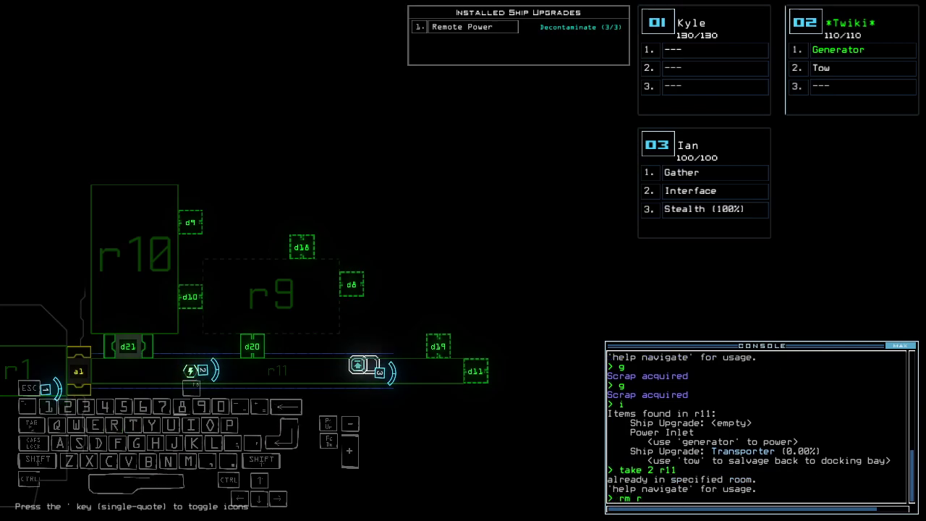
{"action": "type", "text": "11"}
Run 'd11 d11' so drone 2 tows the Transporter back toward r1
{"action": "key", "text": "Return"}
{"action": "key", "text": "Up"}
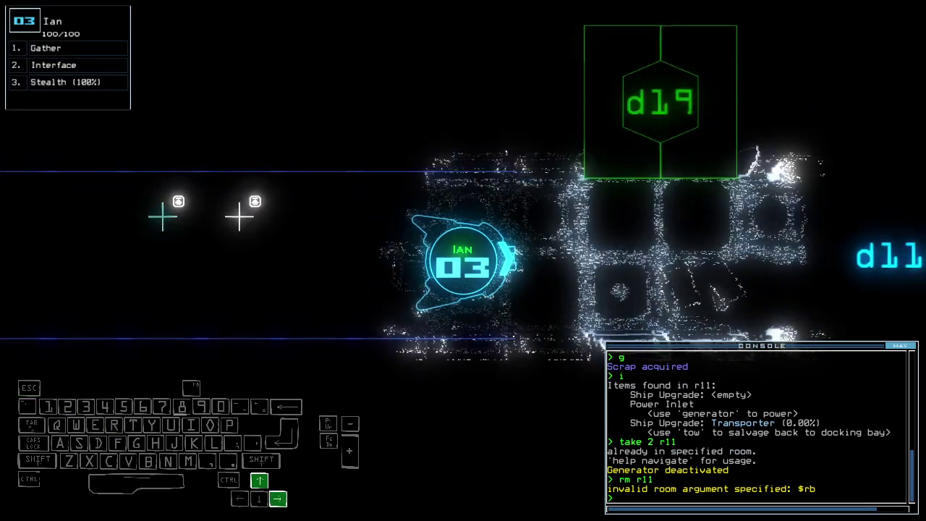
{"action": "type", "text": "d11 d11"}
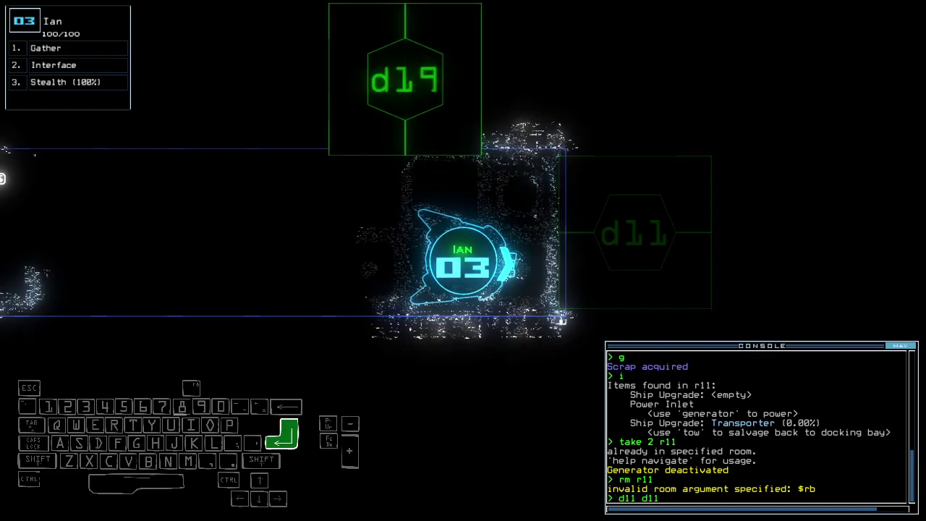
{"action": "key", "text": "Return"}
Cloak drone 3 with 'st;d11' and steer it through door d11
{"action": "key", "text": "Up"}
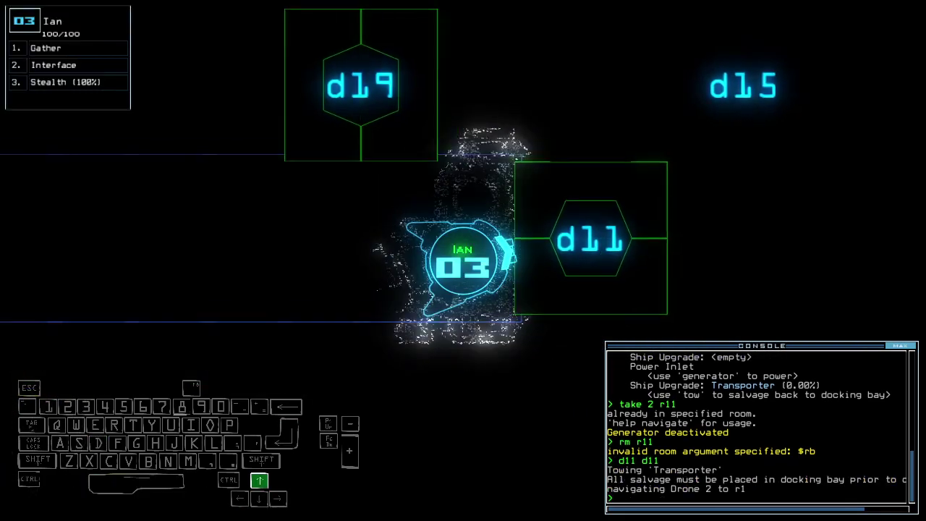
{"action": "type", "text": "11"}
{"action": "key", "text": "Return"}
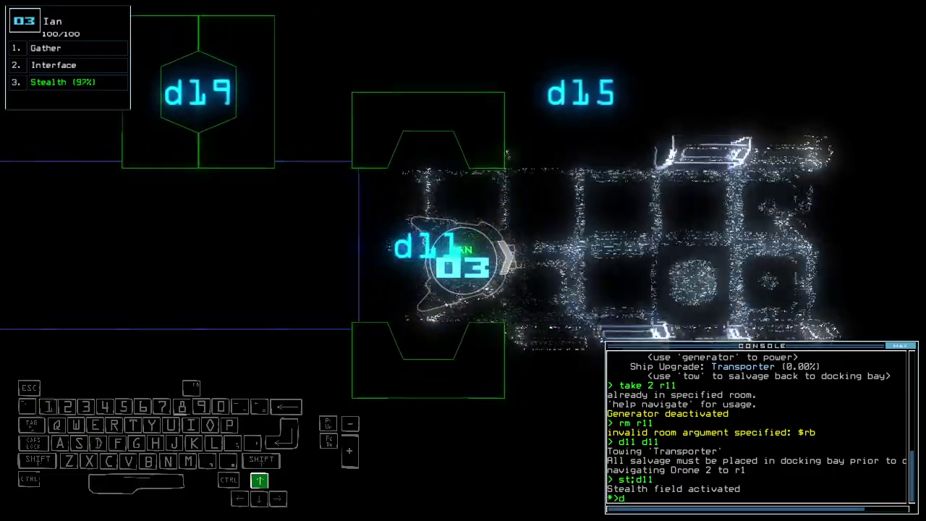
{"action": "key", "text": "Up"}
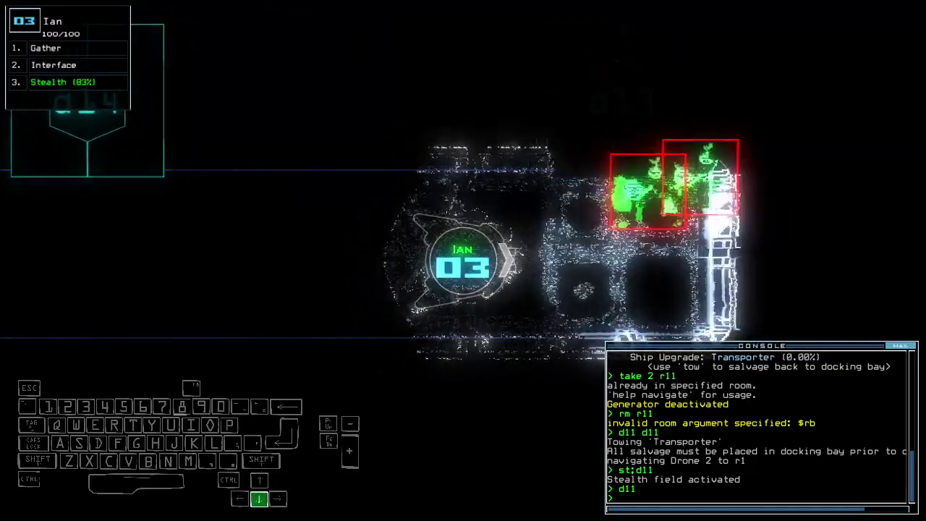
{"action": "key", "text": "Up"}
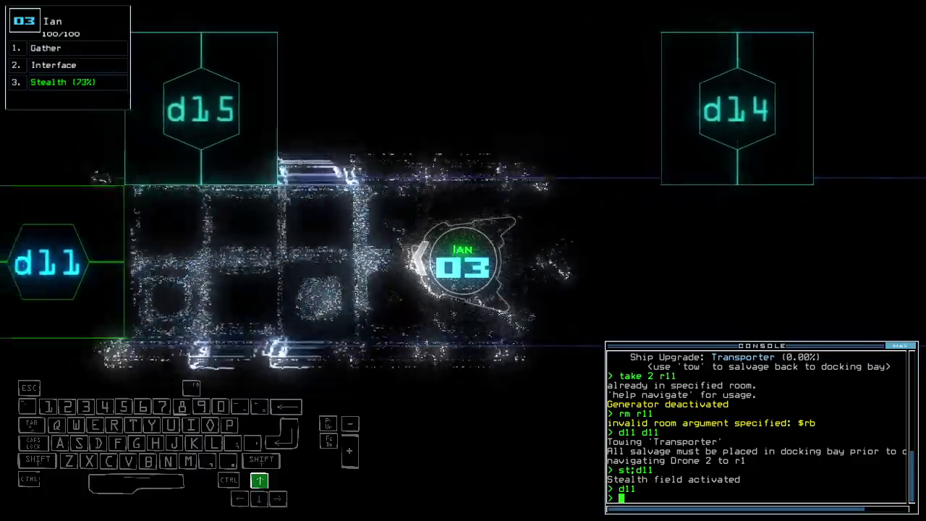
{"action": "type", "text": "d11"}
{"action": "key", "text": "Return"}
{"action": "type", "text": "ra"}
Close all r1 doors and send drone 3 from d11 on toward d19
{"action": "key", "text": "Return"}
{"action": "type", "text": "d"}
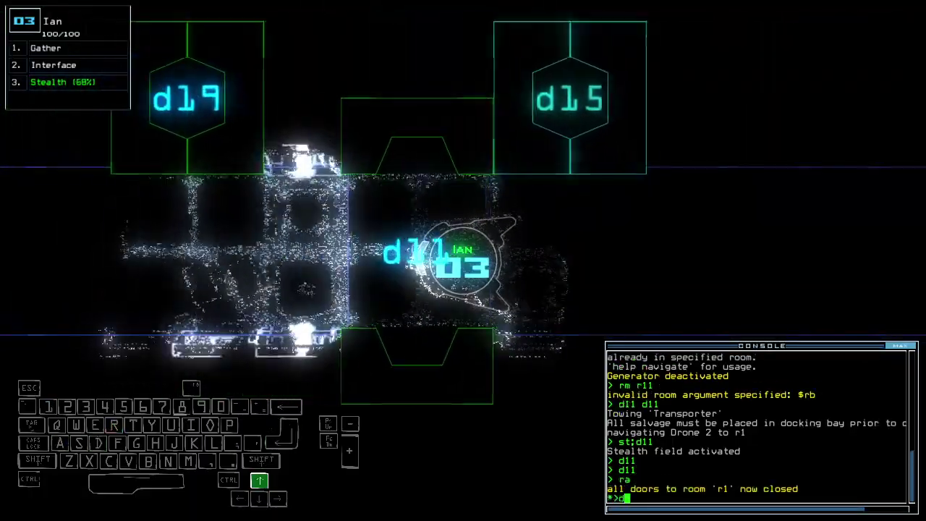
{"action": "type", "text": "11 d19"}
{"action": "key", "text": "Return"}
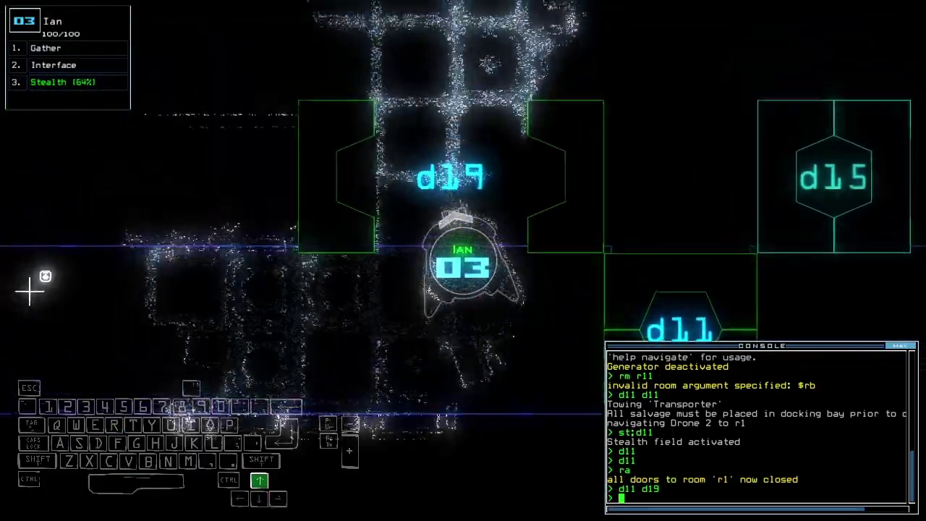
{"action": "key", "text": "Left"}
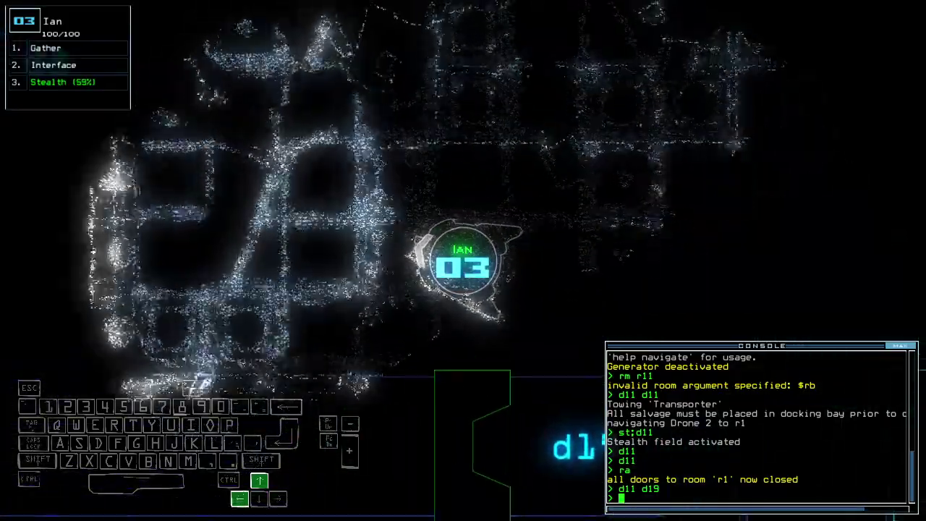
{"action": "key", "text": "Right"}
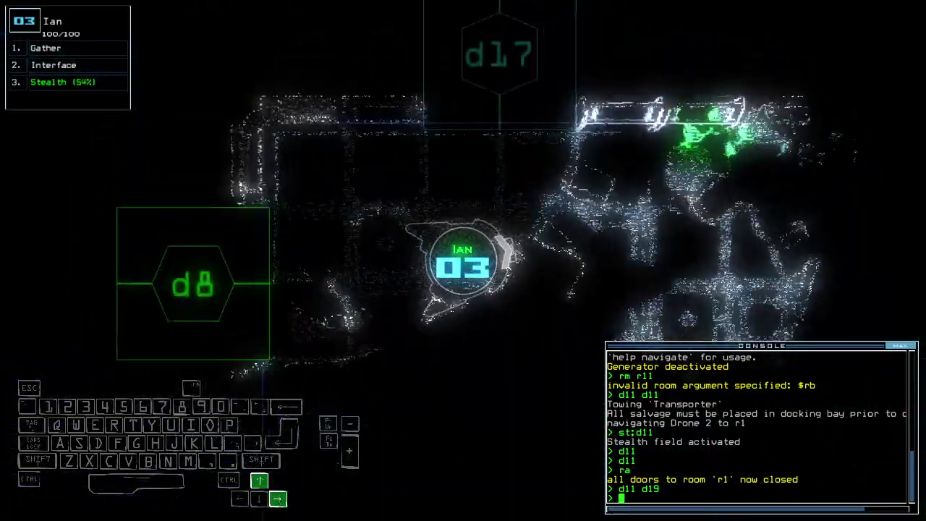
{"action": "key", "text": "Up"}
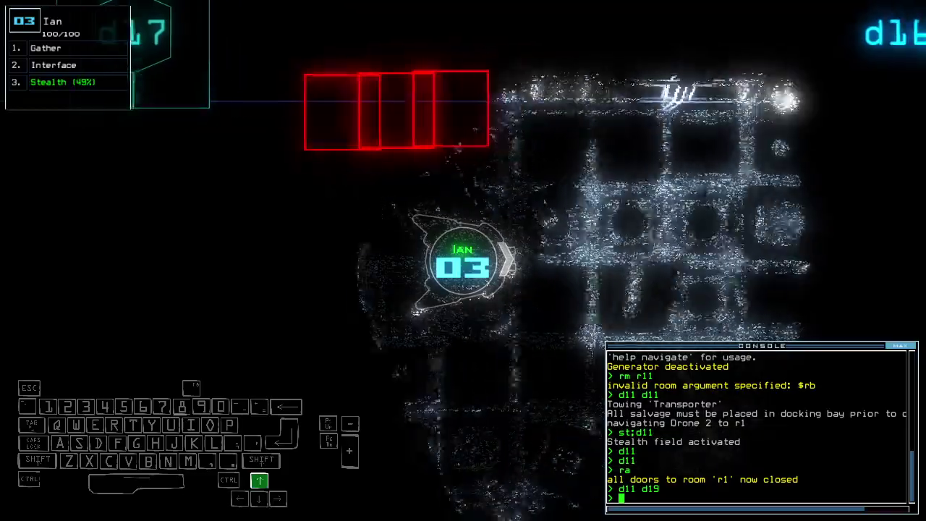
{"action": "key", "text": "Right"}
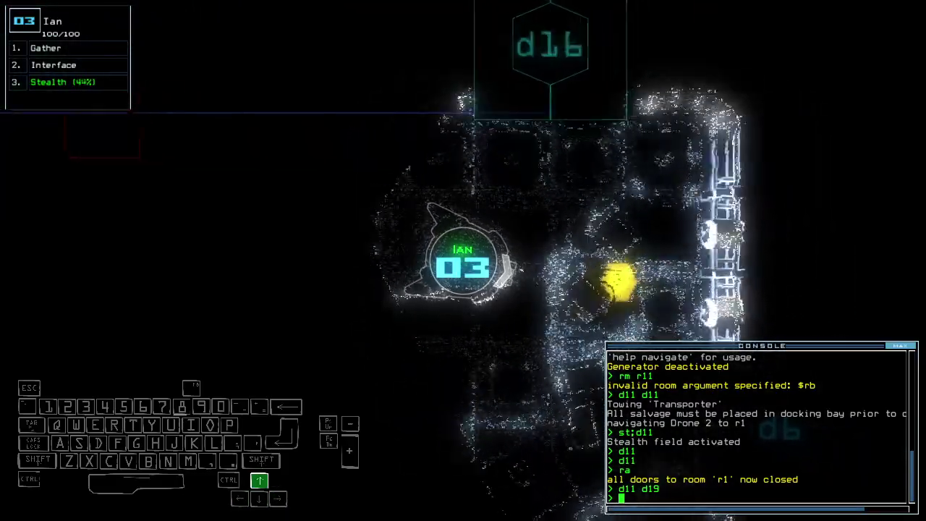
Have Ian gather nearby scrap, close nearby doors with 'cccc', and head past d19 toward d20
{"action": "key", "text": "Left"}
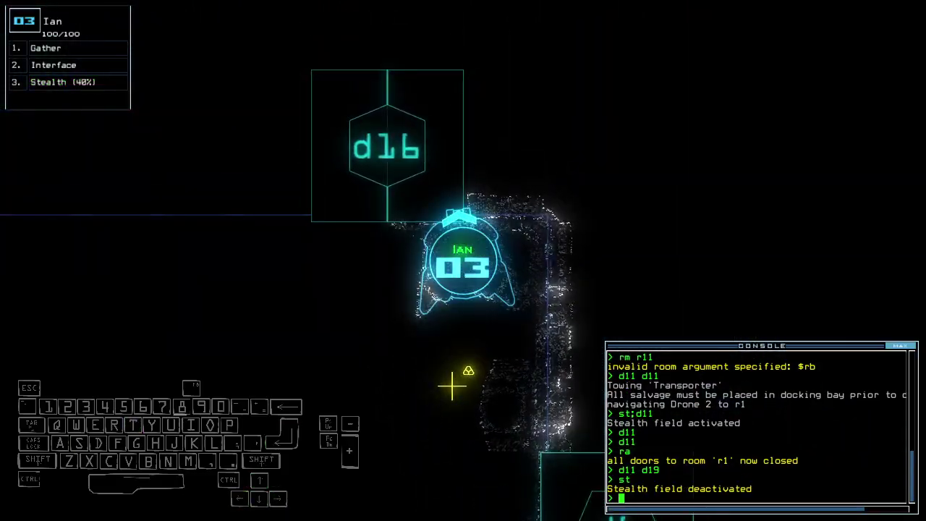
{"action": "type", "text": "g"}
{"action": "key", "text": "Return"}
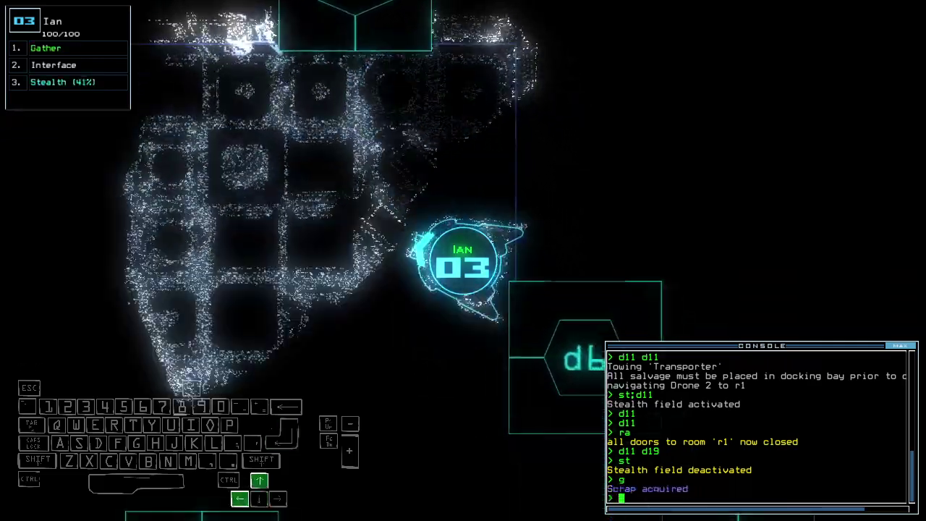
{"action": "key", "text": "Up"}
{"action": "key", "text": "Up"}
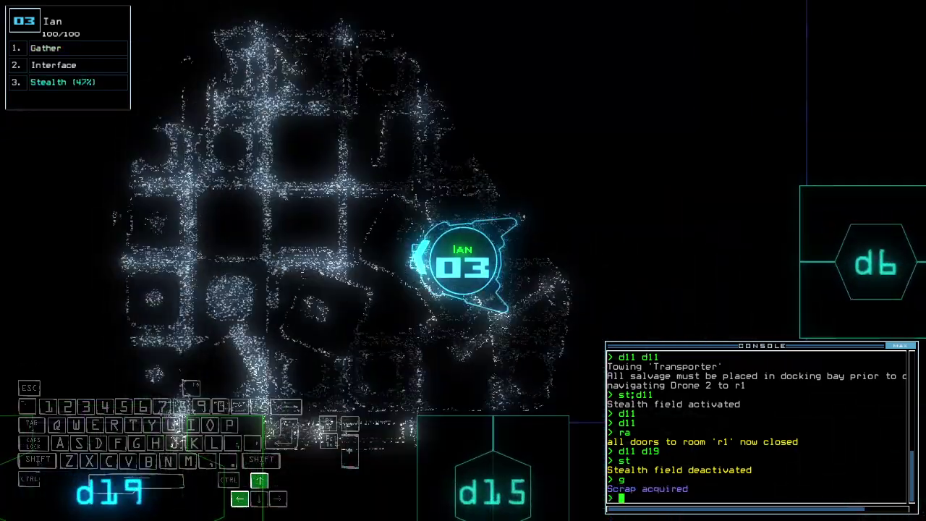
{"action": "key", "text": "Left"}
{"action": "key", "text": "Up"}
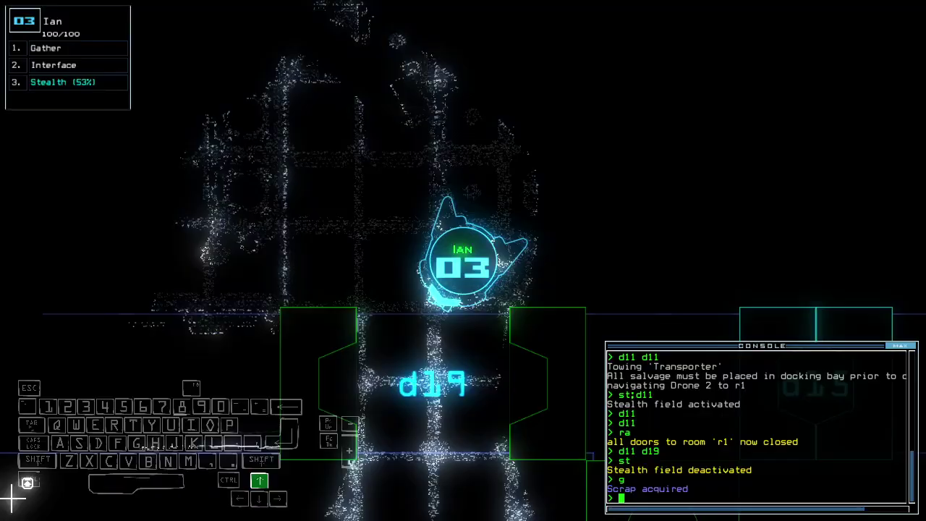
{"action": "type", "text": "cccc"}
{"action": "key", "text": "Return"}
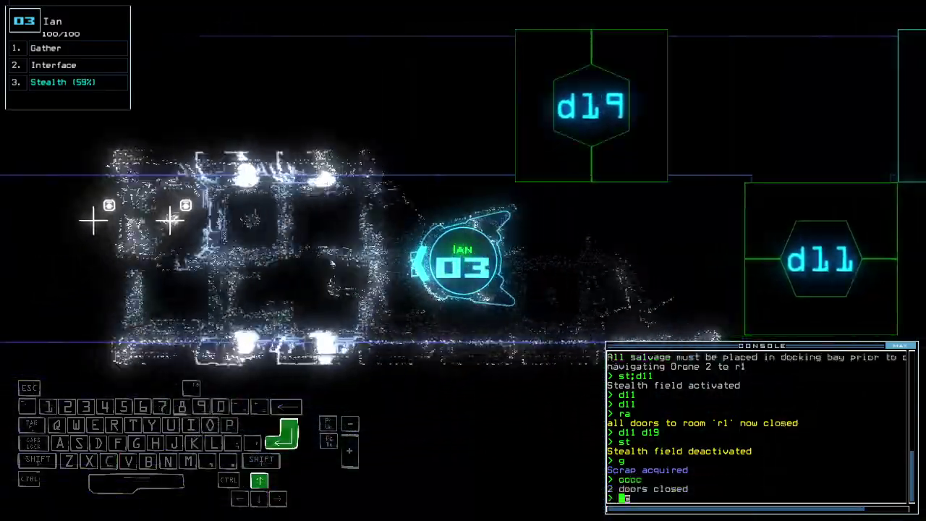
{"action": "key", "text": "Up"}
{"action": "key", "text": "Up"}
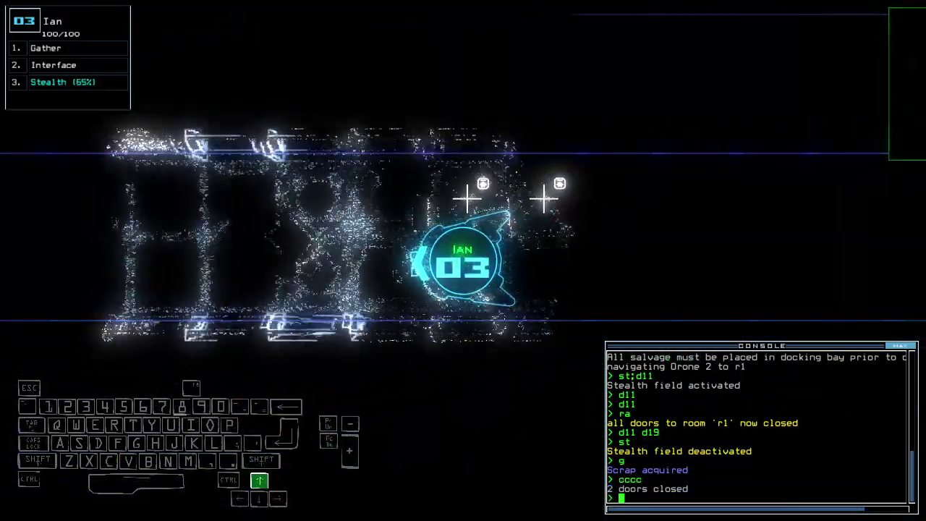
{"action": "key", "text": "Up"}
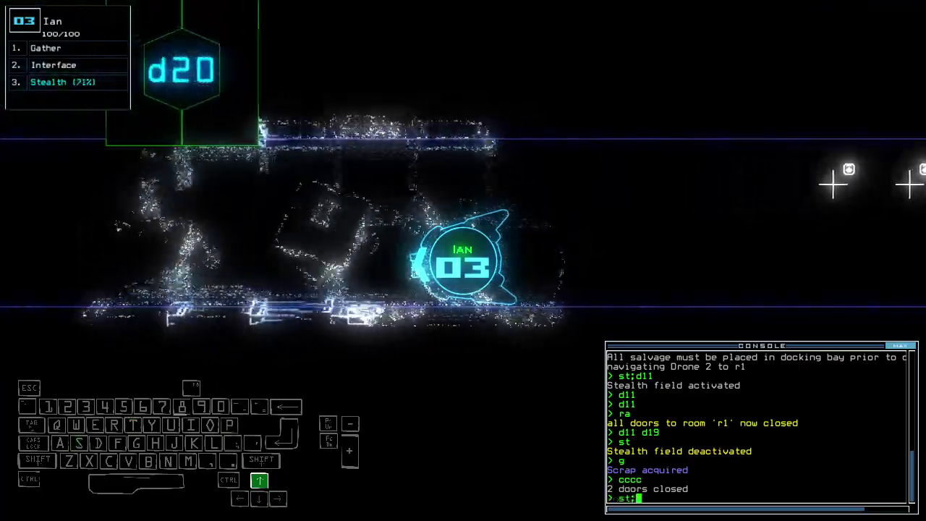
{"action": "type", "text": "st;d20"}
Cloak Ian and open door d20, drive through, then open door d21
{"action": "key", "text": "Return"}
{"action": "key", "text": "Up"}
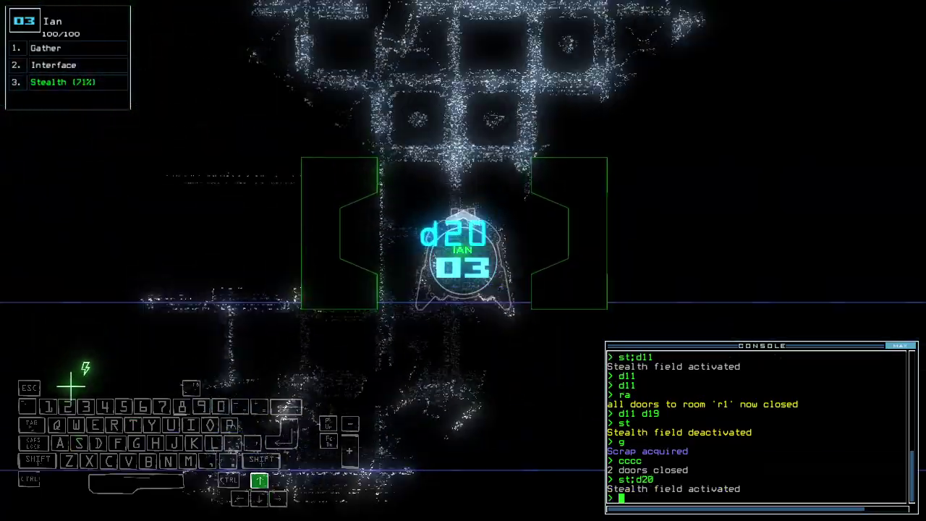
{"action": "key", "text": "Up"}
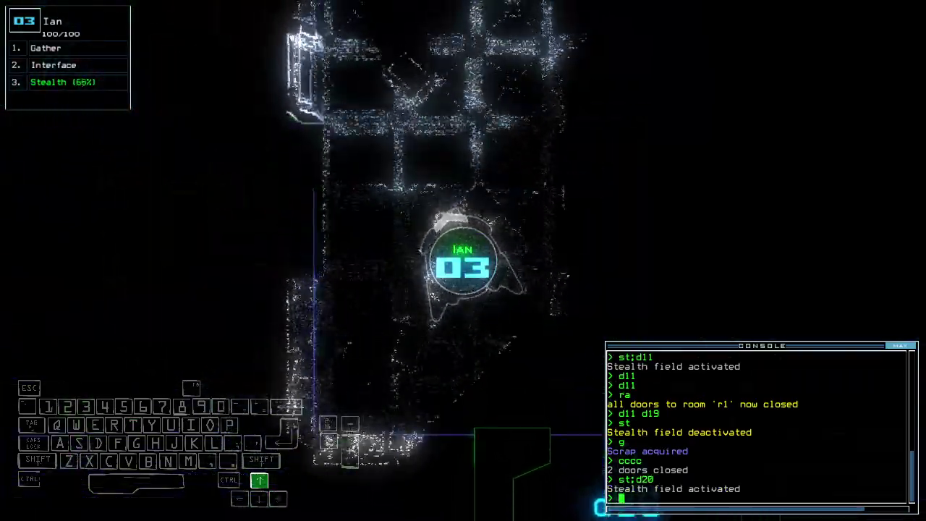
{"action": "key", "text": "Up"}
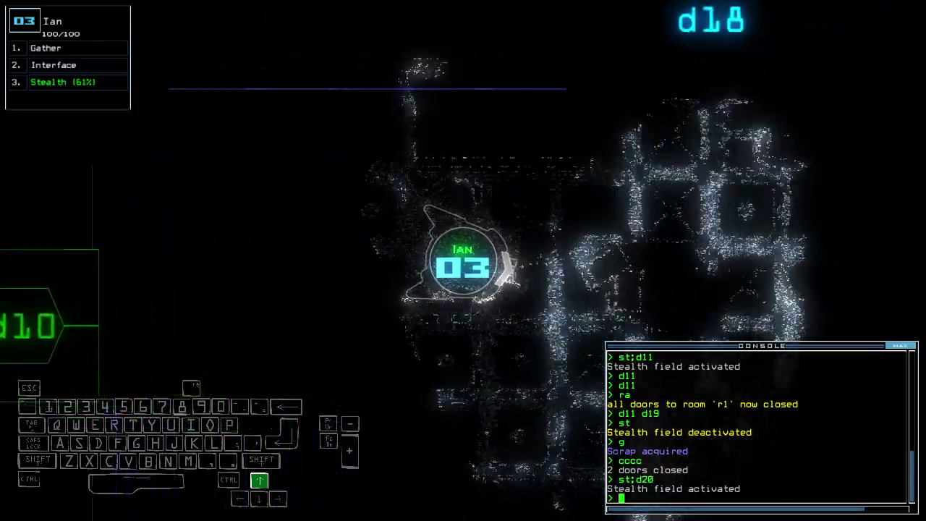
{"action": "key", "text": "Right"}
{"action": "key", "text": "Up"}
{"action": "key", "text": "Right"}
{"action": "key", "text": "Up"}
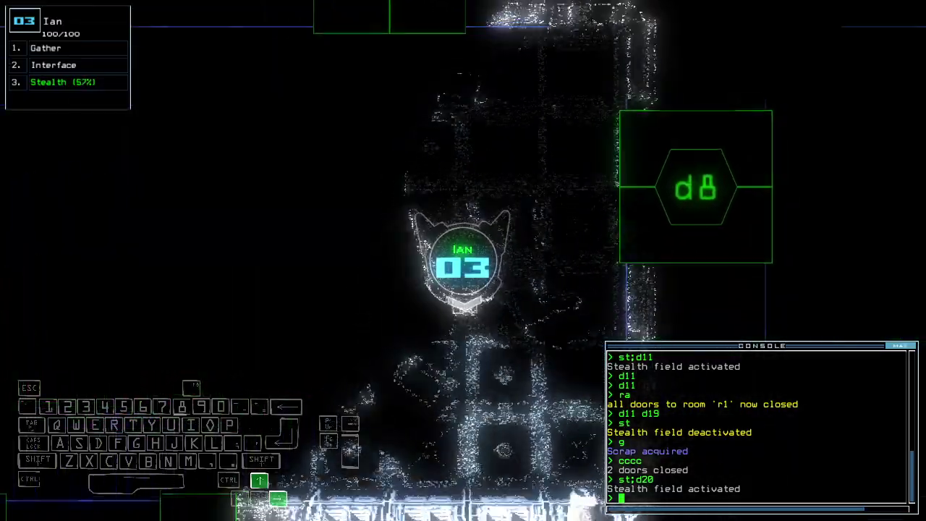
{"action": "key", "text": "Right"}
{"action": "type", "text": "d21"}
{"action": "key", "text": "Return"}
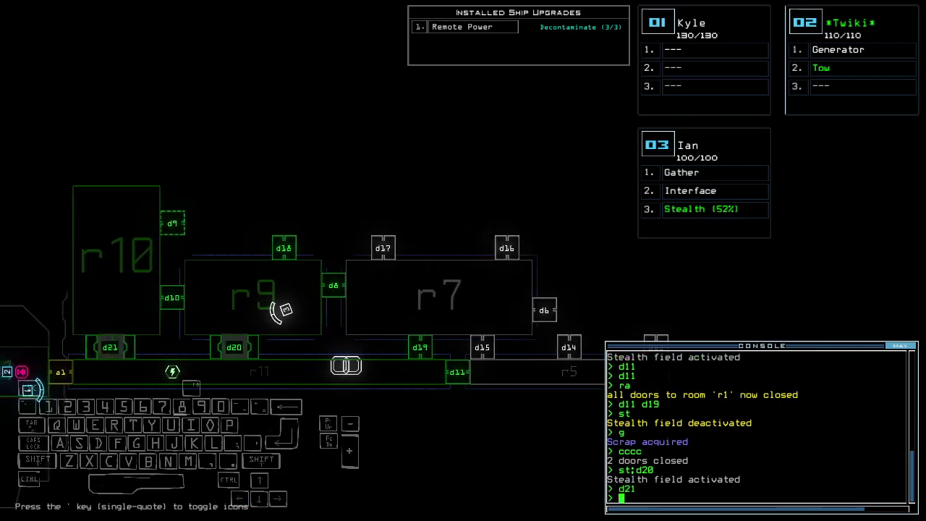
{"action": "type", "text": "r10"}
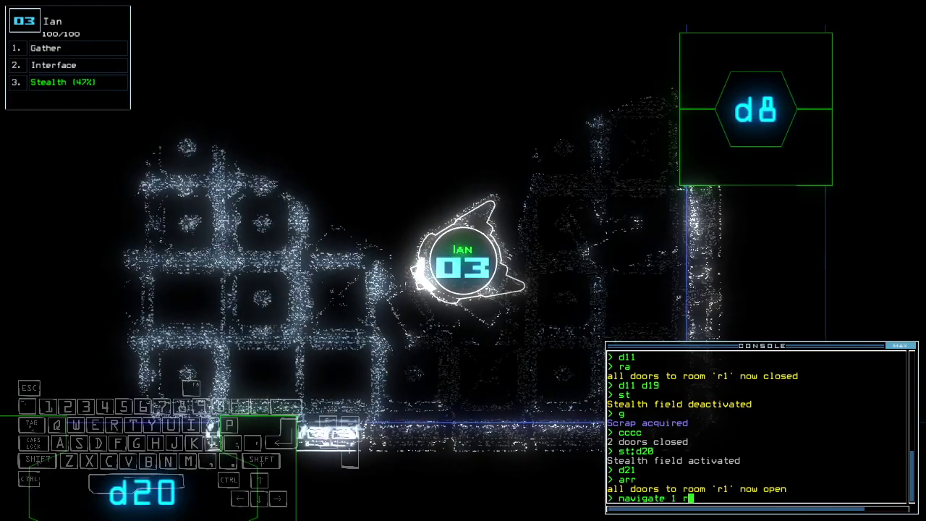
Send drone 1 to room r10 while Ian drives toward door d18
{"action": "key", "text": "Return"}
{"action": "key", "text": "Up"}
{"action": "key", "text": "Up"}
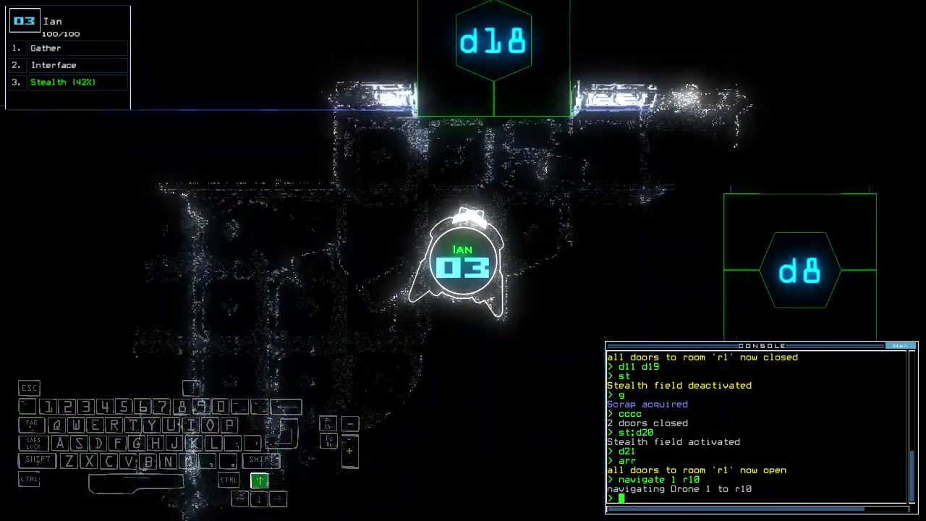
{"action": "type", "text": "d18"}
Open door d18 and drive Ian through toward room r8
{"action": "key", "text": "Return"}
{"action": "key", "text": "Up"}
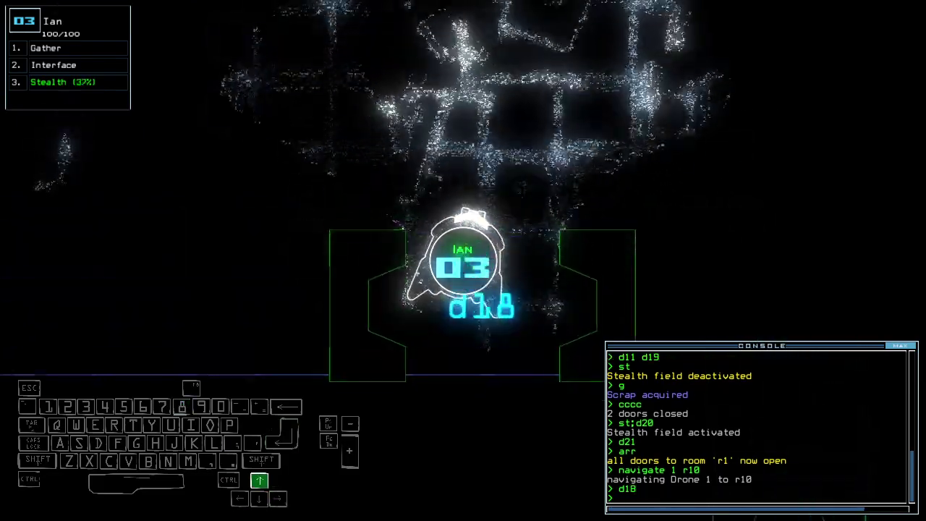
{"action": "key", "text": "Up"}
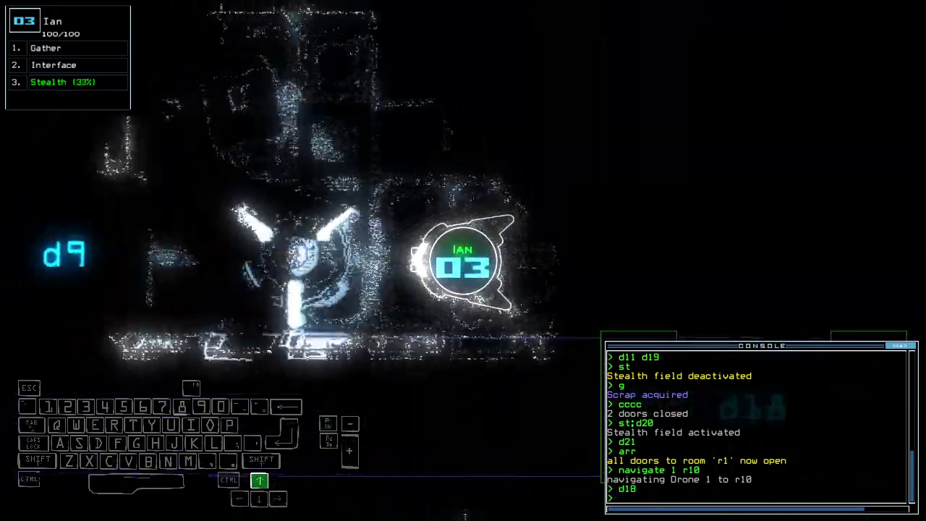
{"action": "key", "text": "Up"}
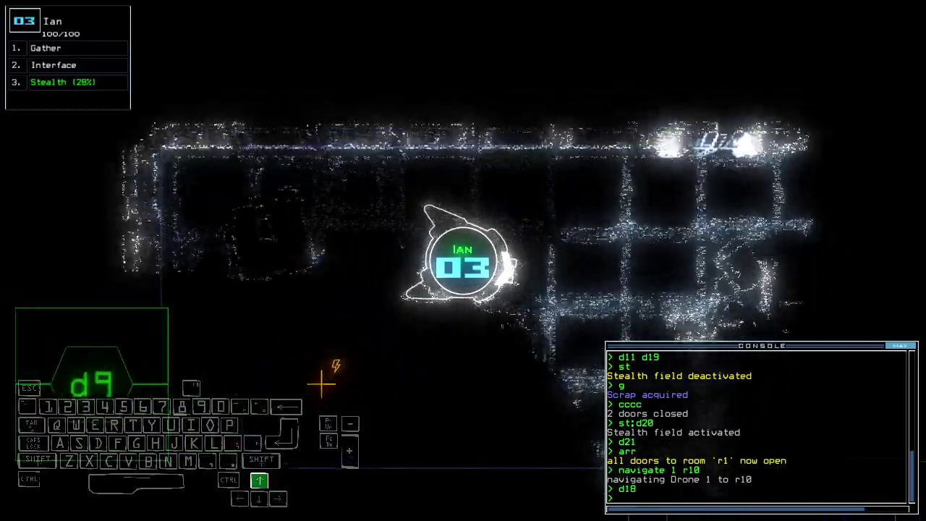
{"action": "key", "text": "Up"}
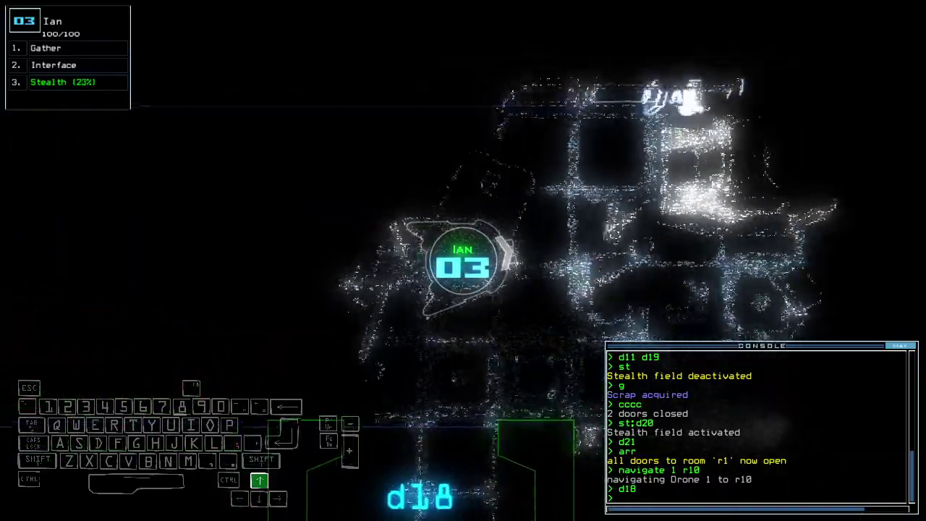
{"action": "key", "text": "Up"}
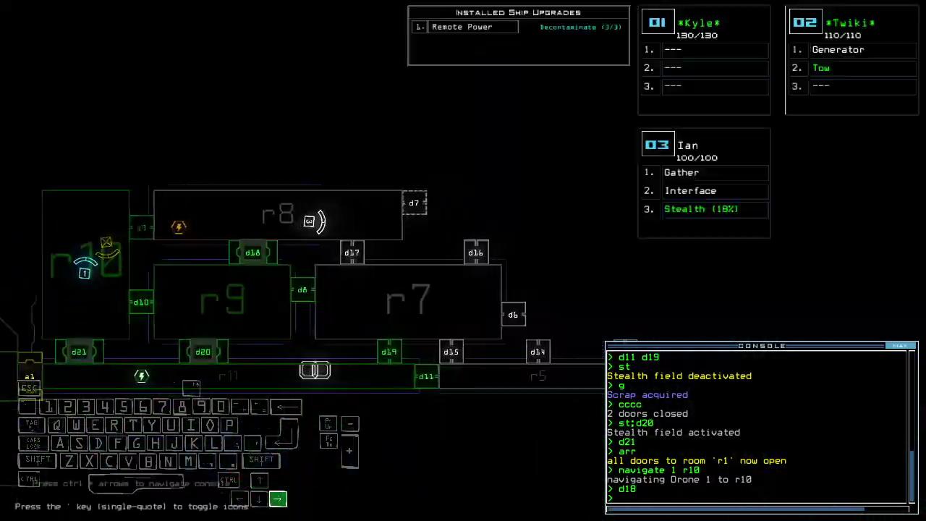
{"action": "type", "text": "st"}
Turn off Ian's stealth and switch to Kyle to send it back toward r1
{"action": "key", "text": "Return"}
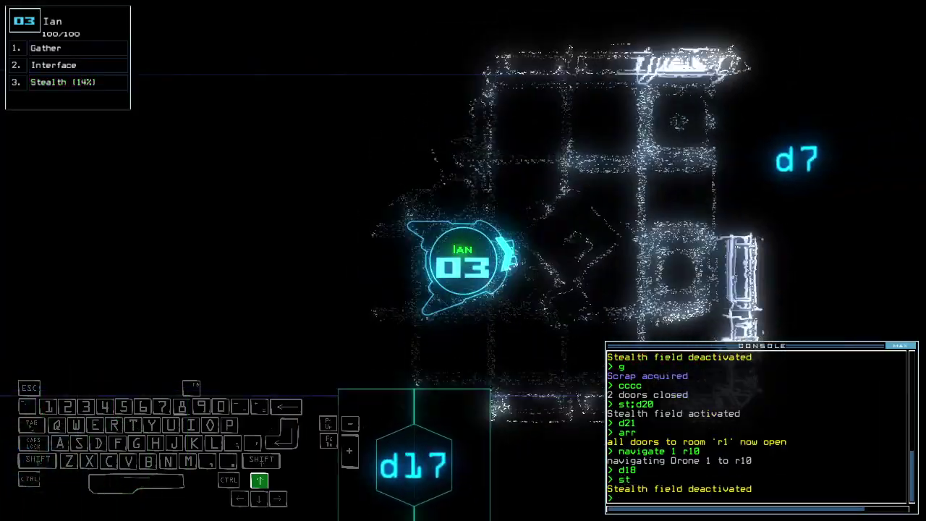
{"action": "key", "text": "Tab"}
{"action": "type", "text": "1swap"}
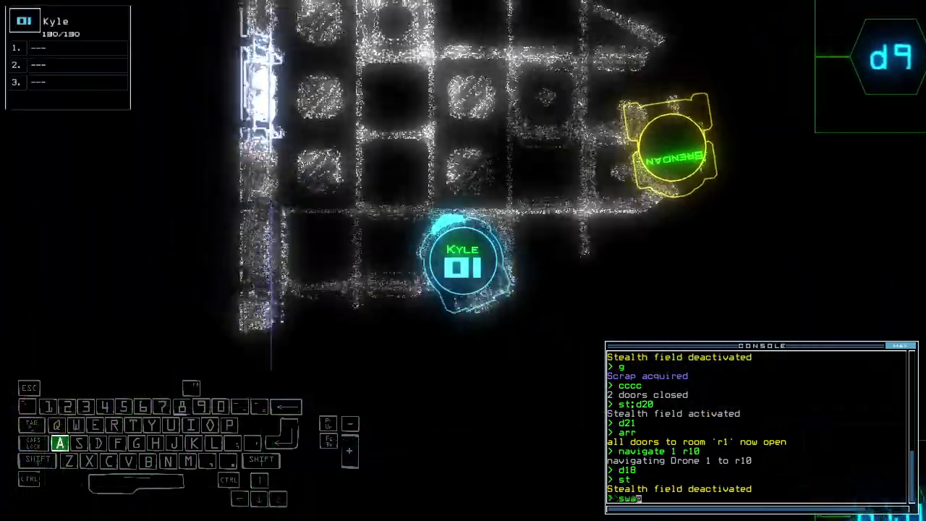
{"action": "key", "text": "Return"}
{"action": "key", "text": "Escape"}
{"action": "key", "text": "Up"}
{"action": "key", "text": "Right"}
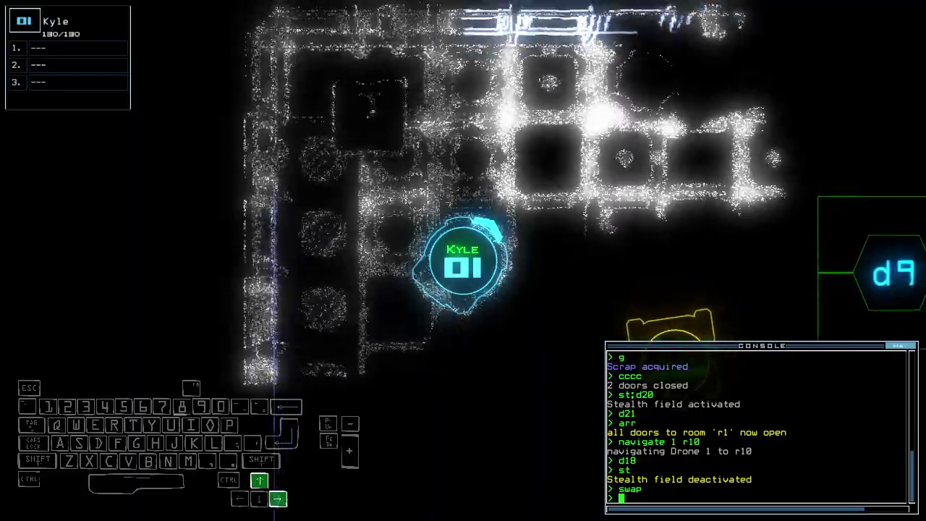
{"action": "type", "text": "back"}
Confirm Kyle's return to r1 and have Twiki resume towing via rooms r11 and r8
{"action": "key", "text": "Return"}
{"action": "key", "text": "space"}
{"action": "key", "text": "Tab"}
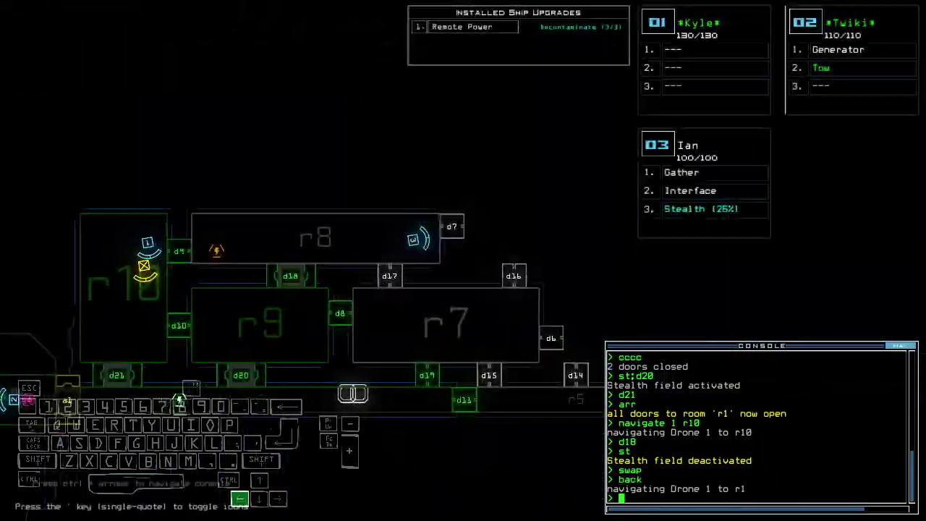
{"action": "type", "text": "2tow"}
{"action": "key", "text": "Return"}
{"action": "key", "text": "Down"}
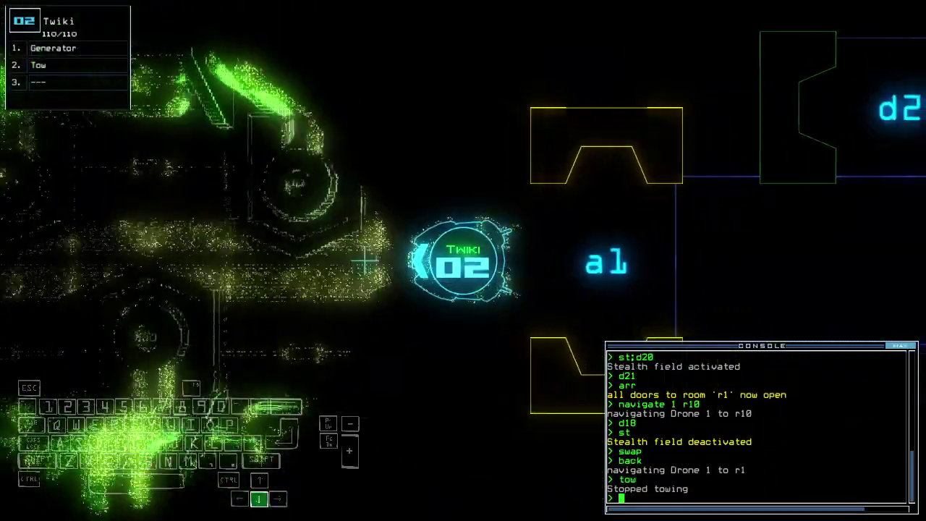
{"action": "type", "text": "swap"}
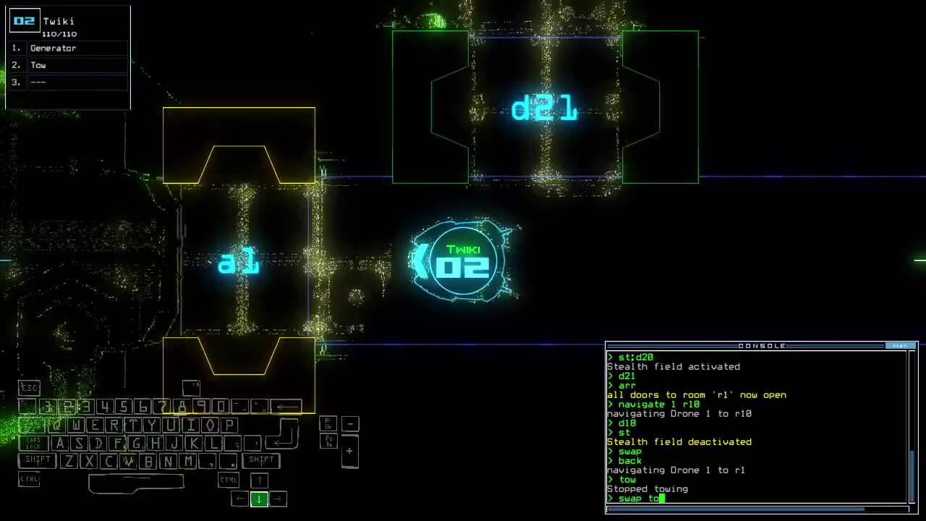
{"action": "type", "text": " to"}
{"action": "key", "text": "BackSpace"}
{"action": "key", "text": "BackSpace"}
{"action": "key", "text": "BackSpace"}
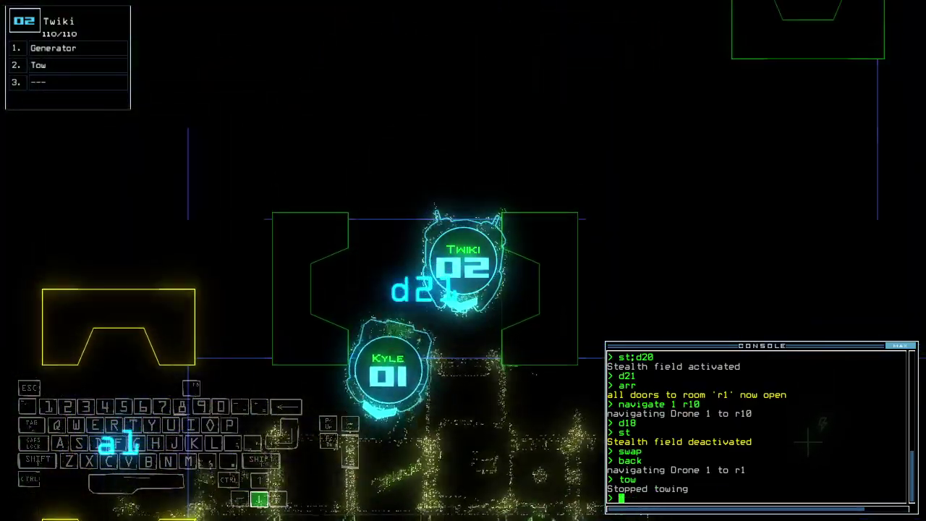
{"action": "type", "text": "tow"}
{"action": "key", "text": "Return"}
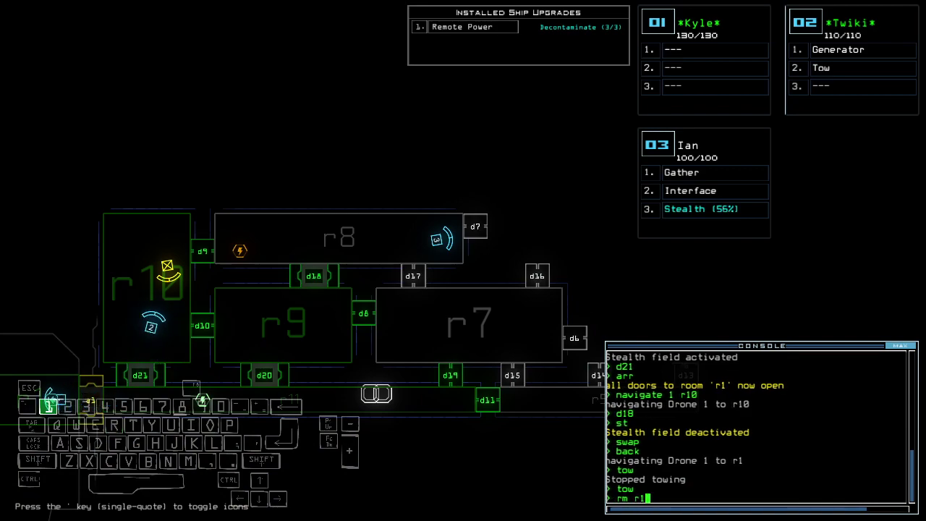
{"action": "key", "text": "Return"}
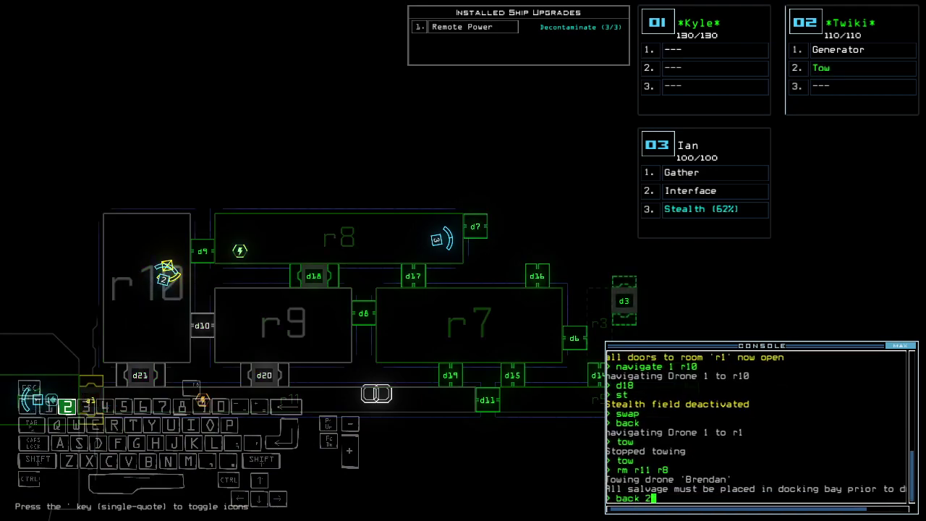
{"action": "type", "text": "1st;d7"}
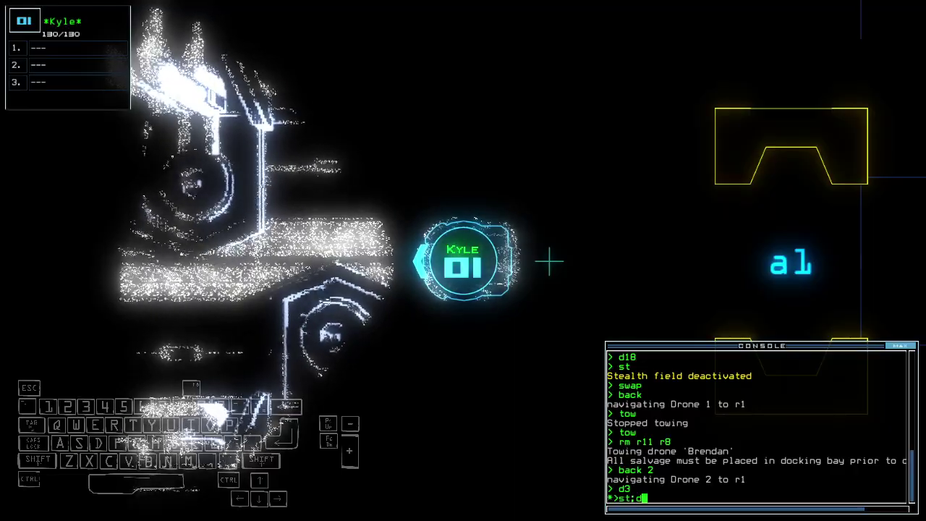
Enable Ian's stealth, drive it through door d7, then disable stealth
{"action": "key", "text": "Return"}
{"action": "type", "text": "3st"}
{"action": "key", "text": "Return"}
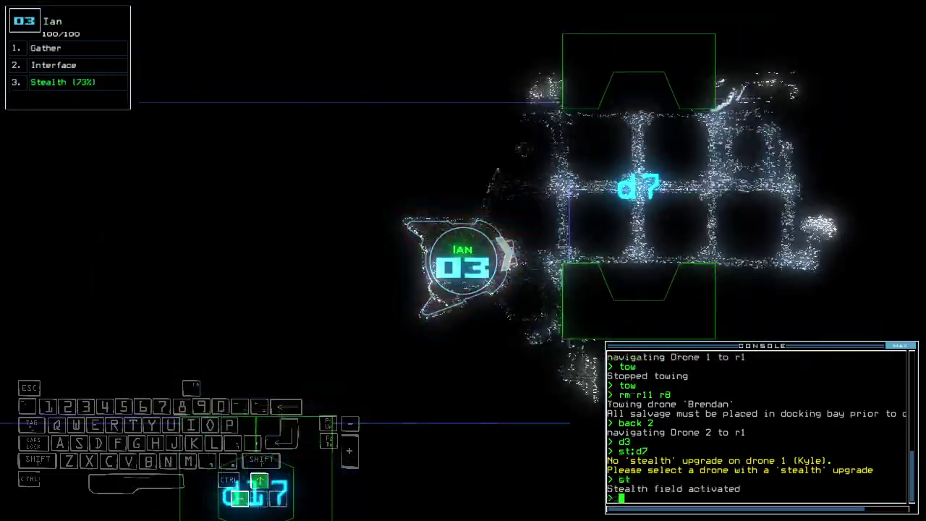
{"action": "key", "text": "Up"}
{"action": "key", "text": "Up"}
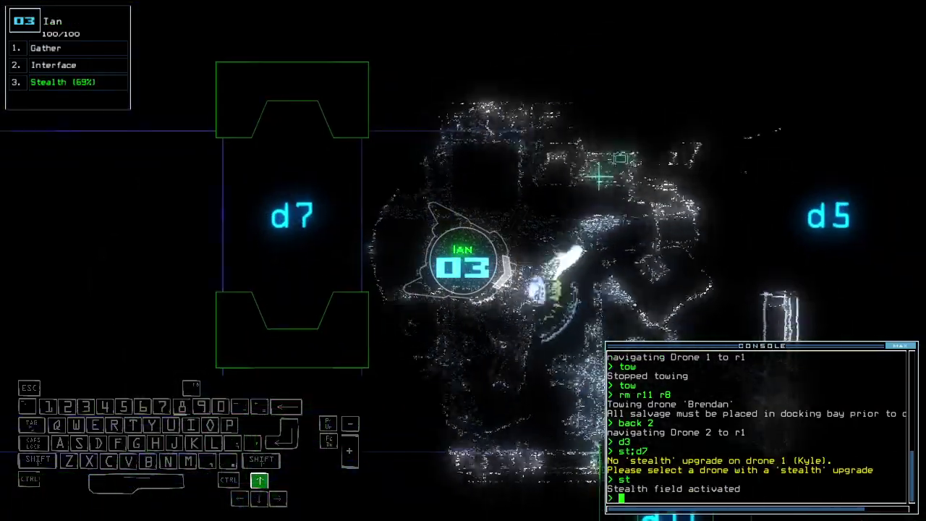
{"action": "key", "text": "Down"}
{"action": "key", "text": "Right"}
{"action": "key", "text": "Down"}
{"action": "key", "text": "Right"}
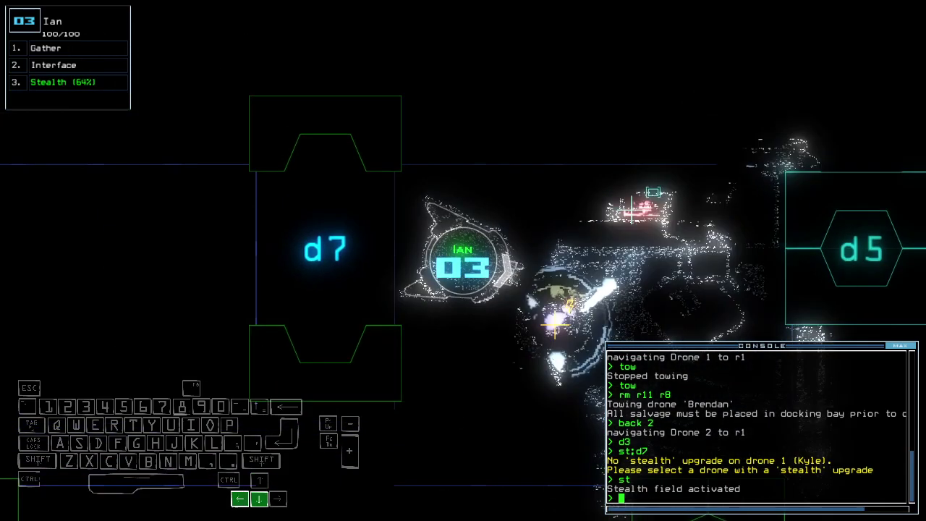
{"action": "type", "text": "st"}
{"action": "key", "text": "Return"}
{"action": "key", "text": "Tab"}
{"action": "key", "text": "Right"}
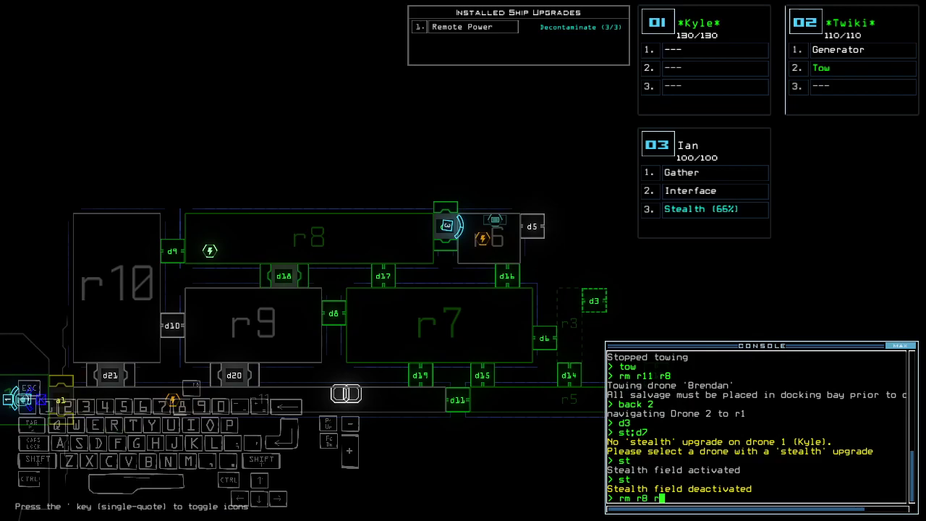
{"action": "type", "text": "6"}
Reroute power from r8 to r6, then toggle ship defenses on with 'dct' and off with 'df'
{"action": "key", "text": "Return"}
{"action": "type", "text": "3"}
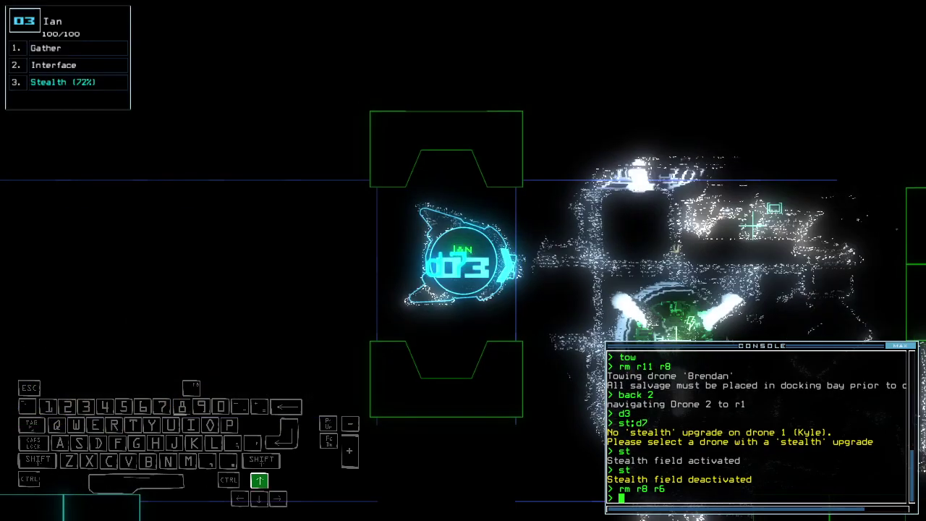
{"action": "type", "text": "dct"}
{"action": "key", "text": "Up"}
{"action": "key", "text": "Return"}
{"action": "type", "text": "r"}
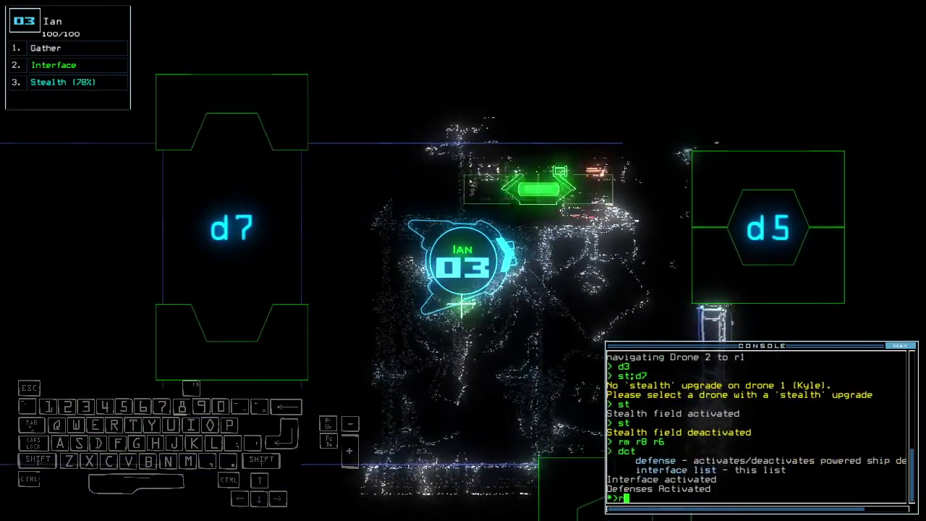
{"action": "key", "text": "Return"}
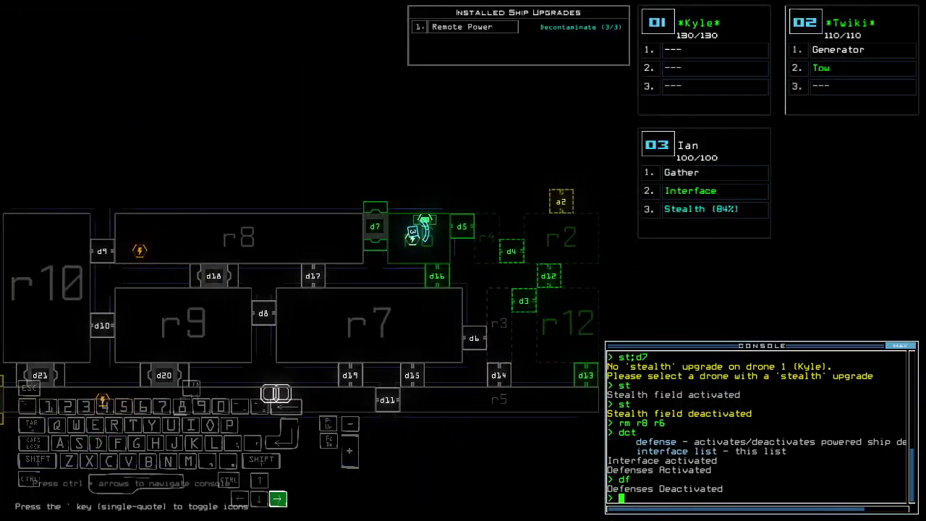
{"action": "type", "text": "1df"}
{"action": "key", "text": "Return"}
{"action": "type", "text": "3"}
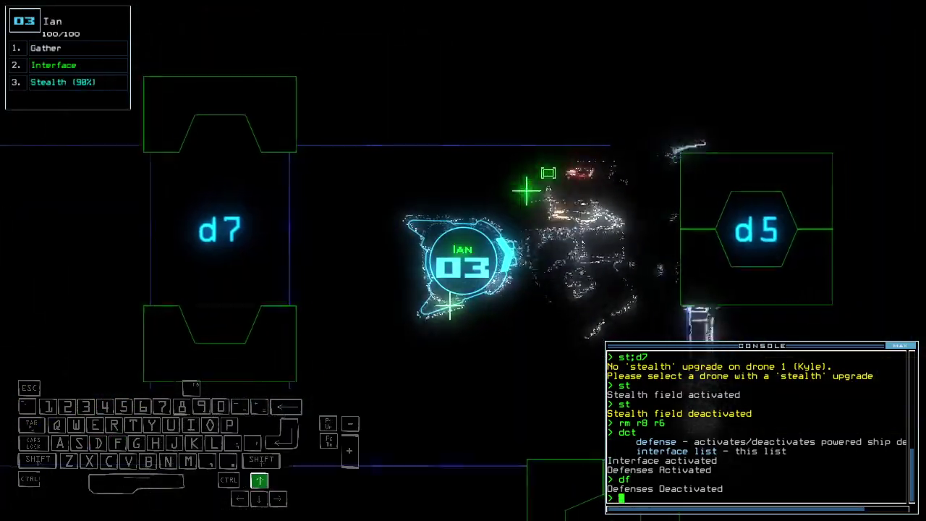
{"action": "type", "text": "st;d5"}
Cloak Ian through door d5, open door d4, and close the surrounding doors
{"action": "key", "text": "Return"}
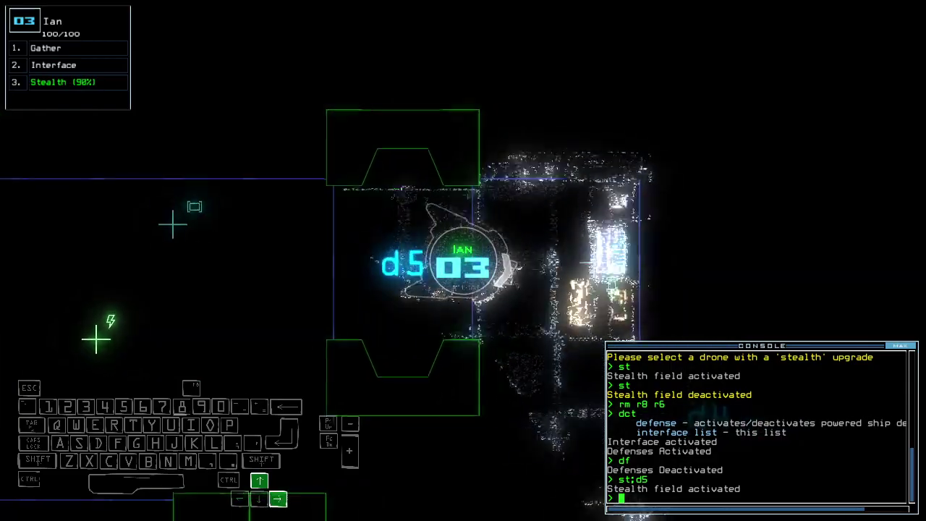
{"action": "type", "text": "d4"}
{"action": "key", "text": "Return"}
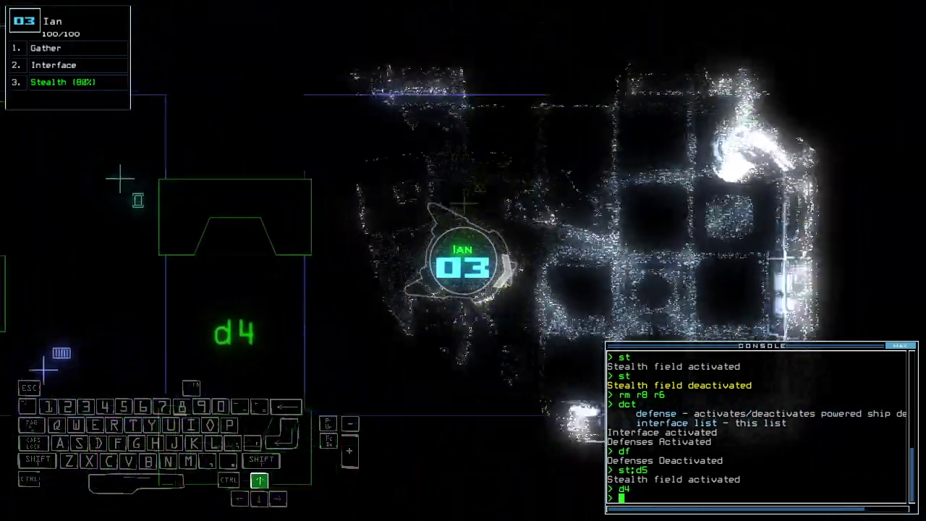
{"action": "type", "text": "cocc"}
{"action": "key", "text": "Return"}
{"action": "type", "text": "g"}
Gather scrap, redock at airlock a2, and gather scrap twice more
{"action": "key", "text": "Return"}
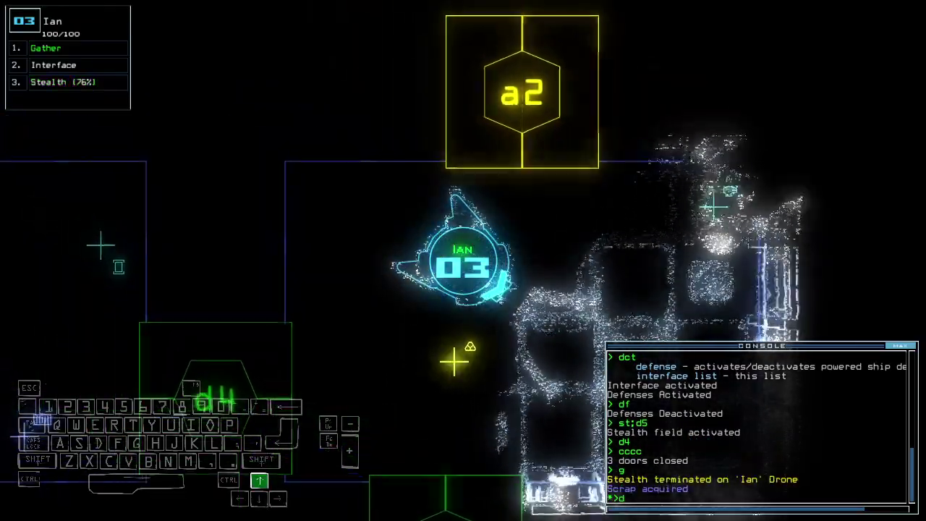
{"action": "type", "text": "dd a2"}
{"action": "key", "text": "Return"}
{"action": "type", "text": "g"}
{"action": "key", "text": "Return"}
{"action": "type", "text": "g"}
{"action": "key", "text": "Return"}
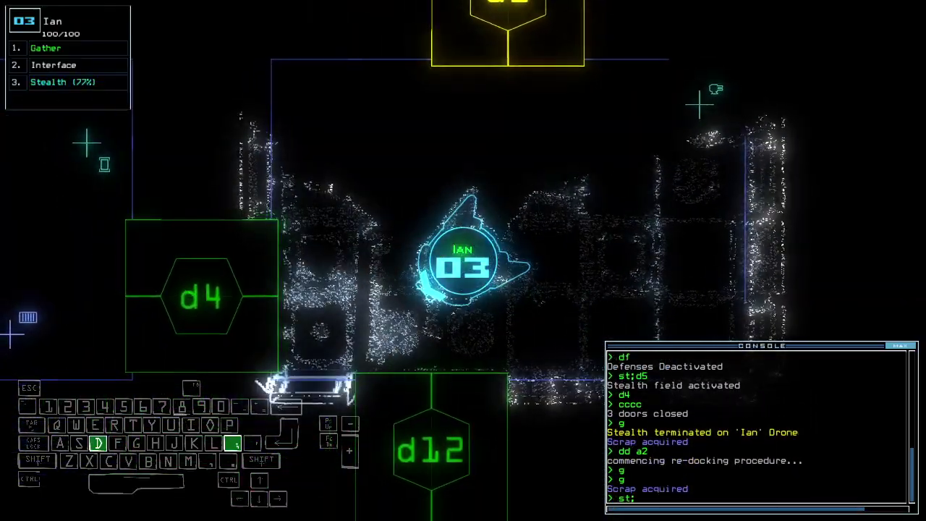
{"action": "type", "text": "st;d12"}
Cloak Ian through door d12, close the nearby door, and open all doors to r1
{"action": "key", "text": "Return"}
{"action": "key", "text": "Up"}
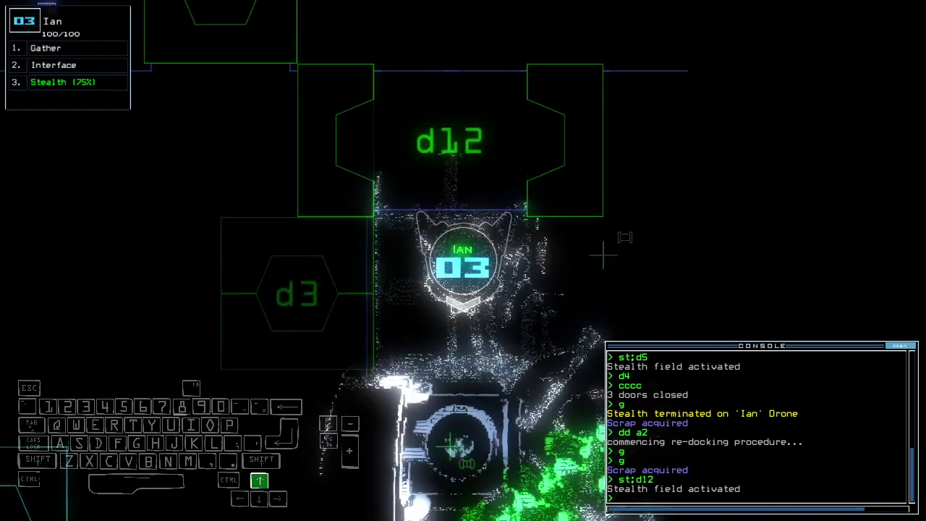
{"action": "key", "text": "3"}
{"action": "key", "text": "3"}
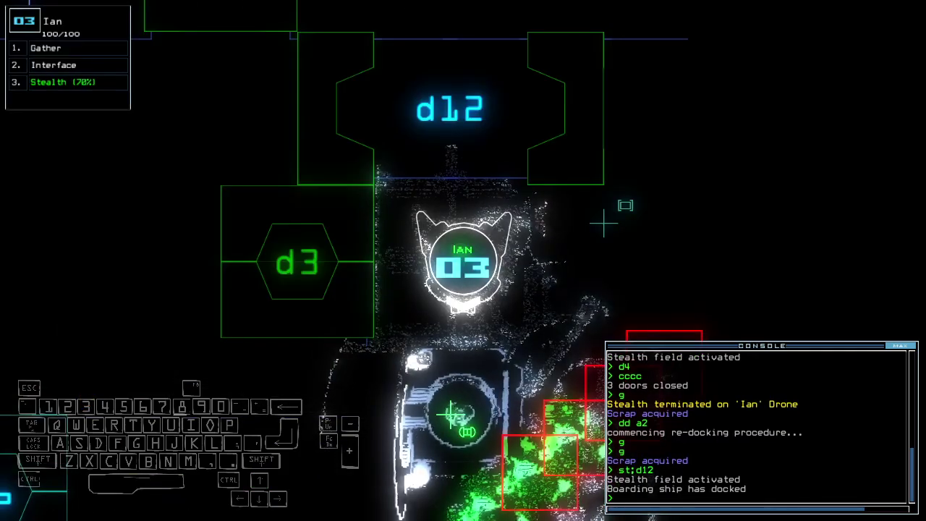
{"action": "type", "text": "cccc"}
{"action": "key", "text": "Return"}
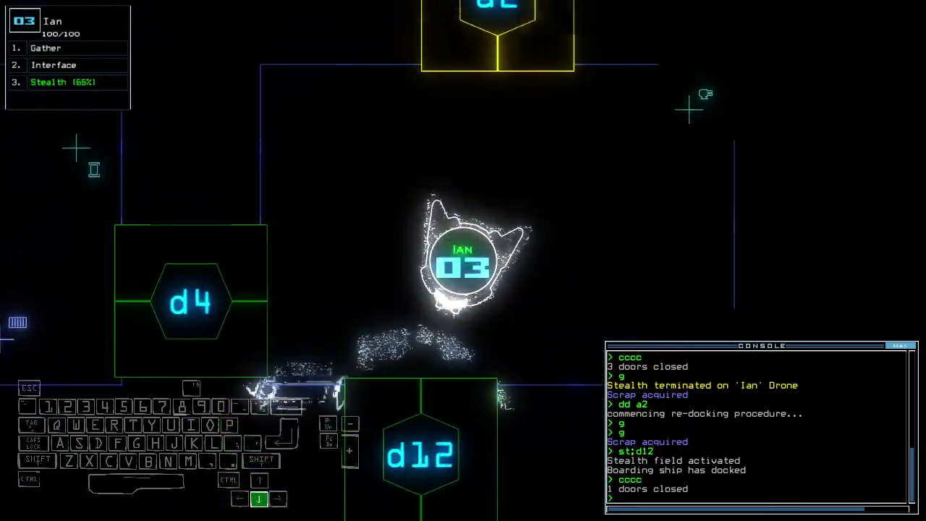
{"action": "type", "text": "arr"}
{"action": "key", "text": "Return"}
{"action": "type", "text": "swap"}
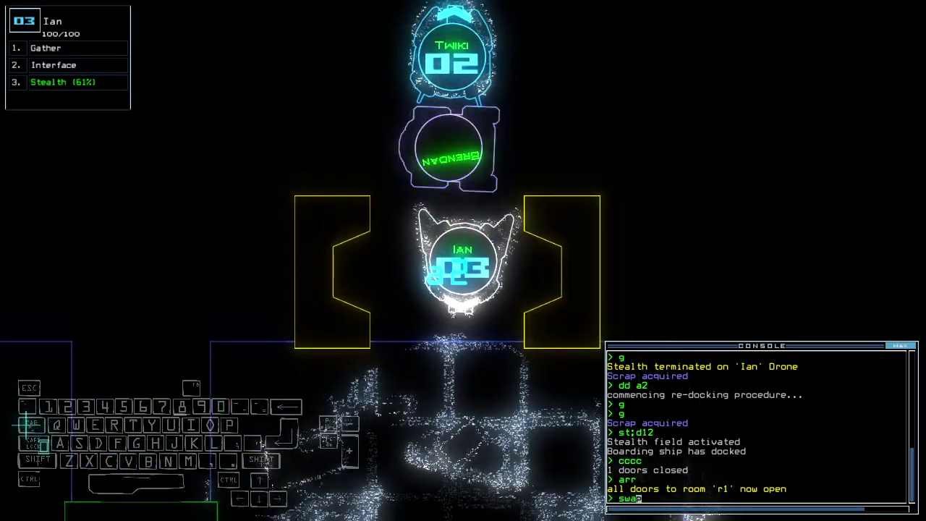
{"action": "type", "text": "2"}
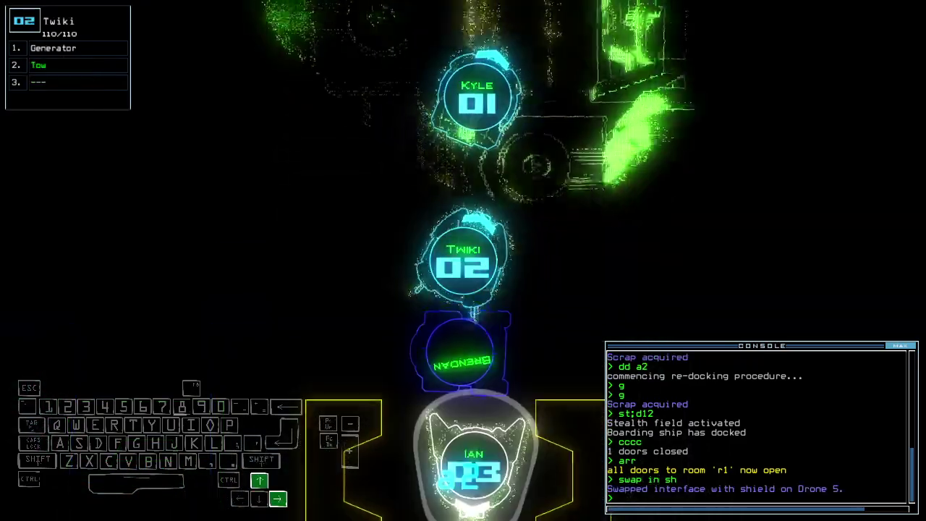
Make Twiki stop towing Brendan, then bring Ian back to open door d12
{"action": "key", "text": "Up"}
{"action": "key", "text": "Up"}
{"action": "type", "text": "tow"}
{"action": "key", "text": "Return"}
{"action": "key", "text": "3"}
{"action": "key", "text": "Down"}
{"action": "key", "text": "Down"}
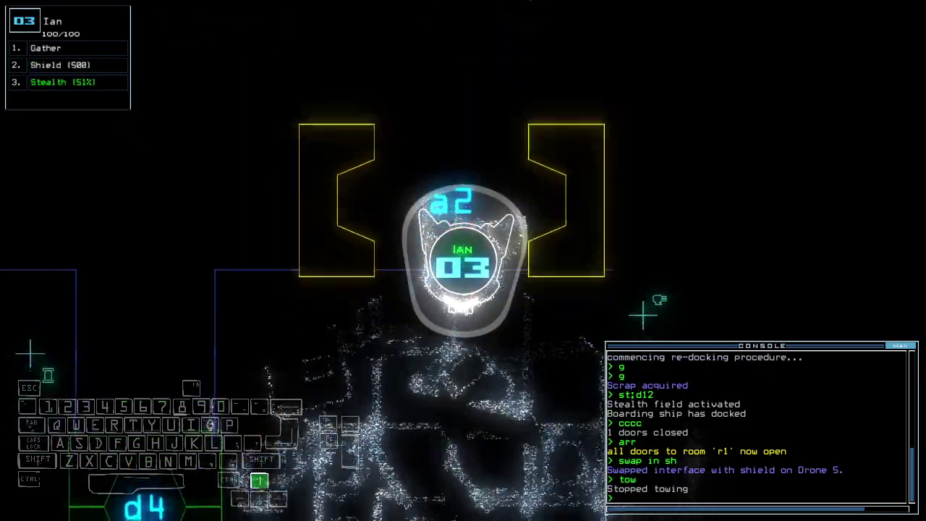
{"action": "type", "text": "d12"}
{"action": "key", "text": "Return"}
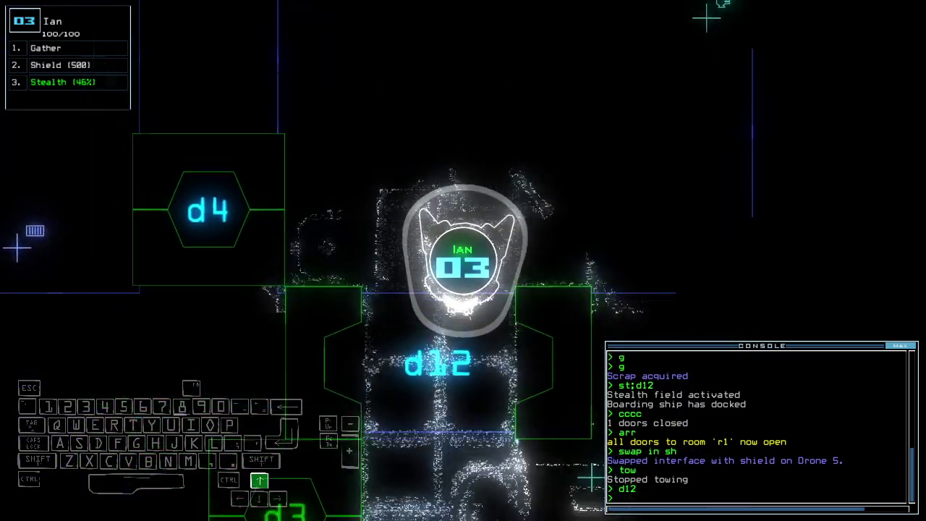
{"action": "type", "text": "g;sh"}
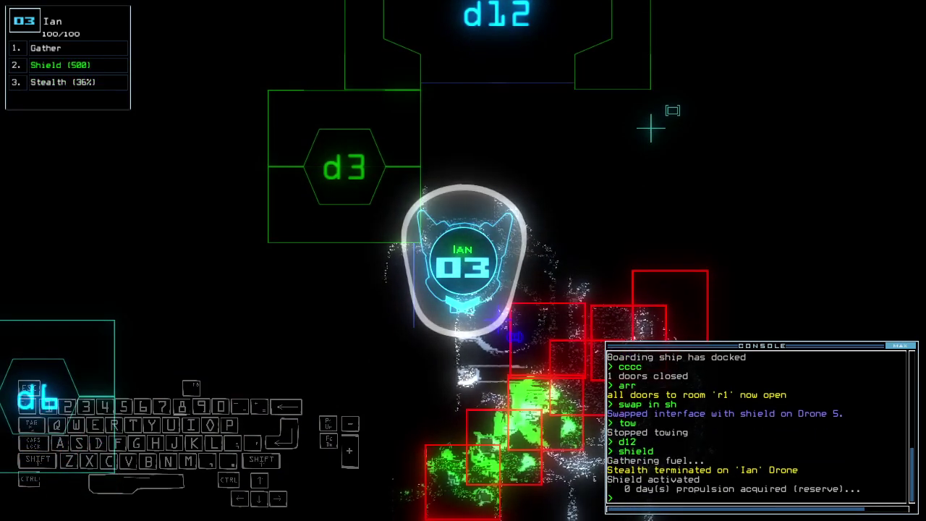
Open door d3 for Ian, gather its scrap, then close the doors with 'cccc' and 'ra'
{"action": "key", "text": "Tab"}
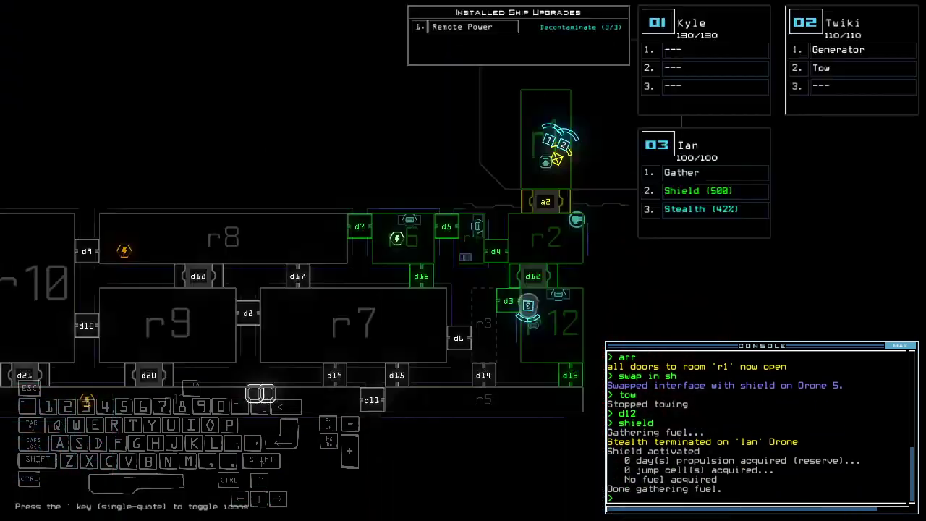
{"action": "key", "text": "Tab"}
{"action": "type", "text": "d3"}
{"action": "key", "text": "Return"}
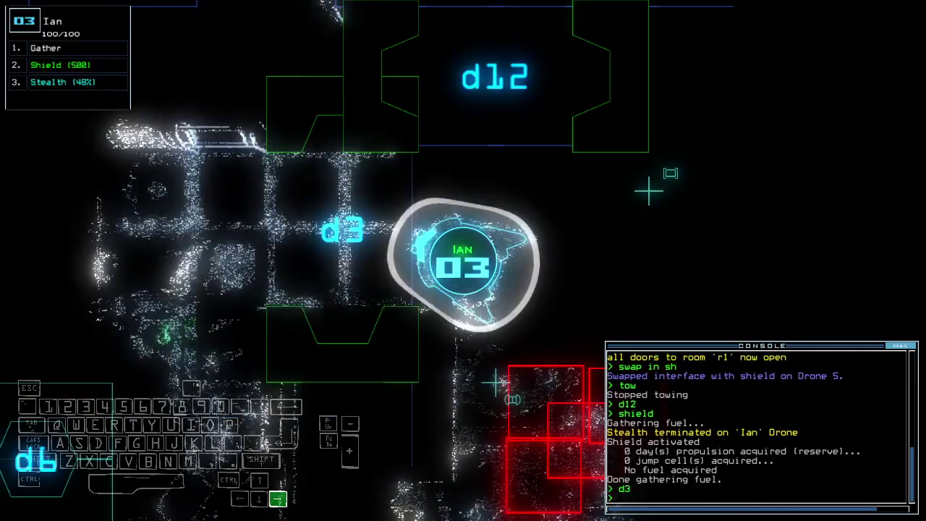
{"action": "key", "text": "Tab"}
{"action": "key", "text": "Tab"}
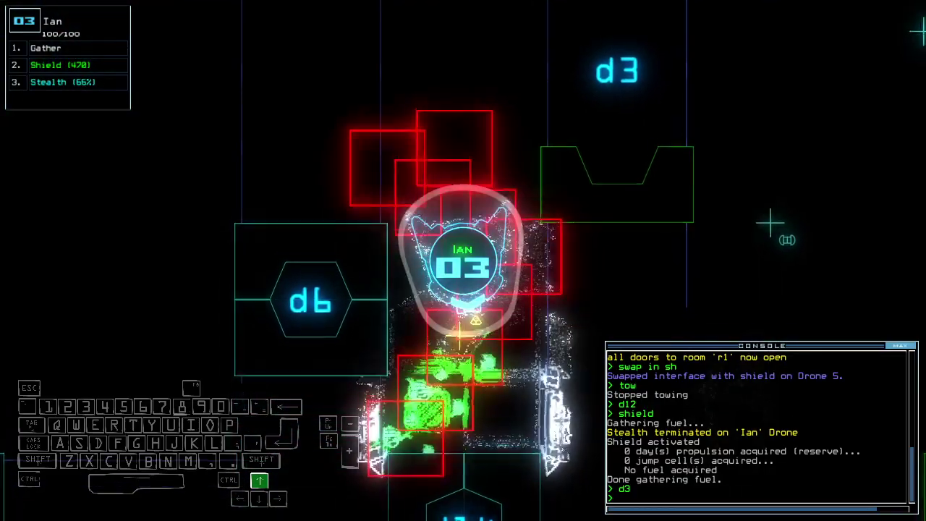
{"action": "type", "text": "g"}
{"action": "key", "text": "Return"}
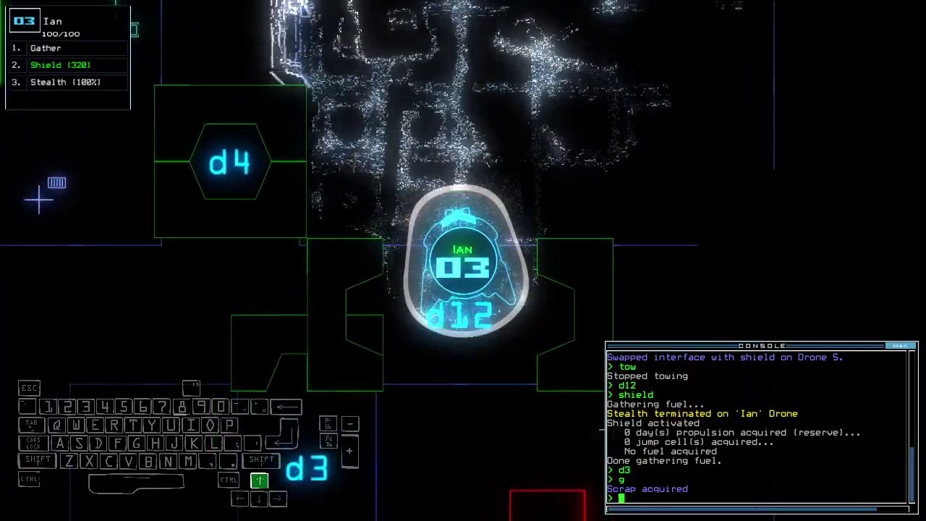
{"action": "type", "text": "cccc"}
{"action": "key", "text": "Return"}
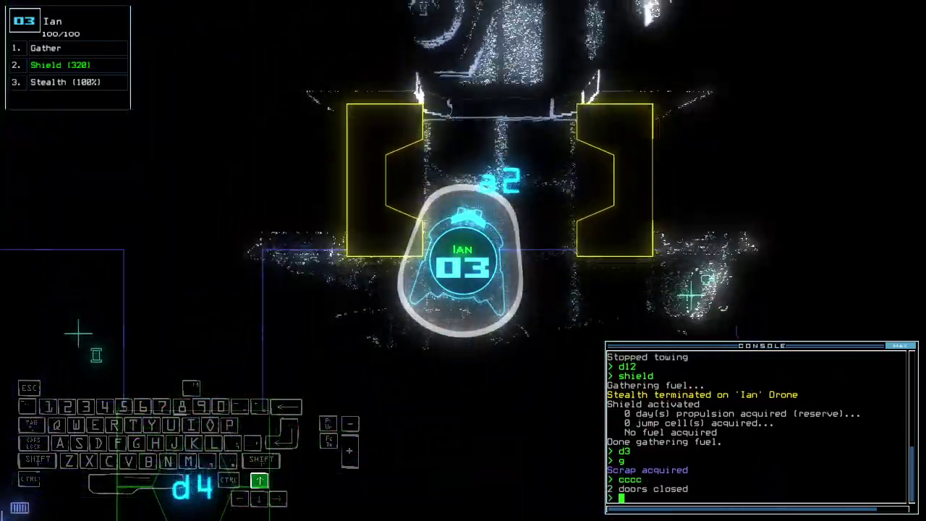
{"action": "type", "text": "ra"}
Leave the derelict with 'out', dismiss the 845 score summary, and exit the leaderboard to the launcher
{"action": "key", "text": "Return"}
{"action": "key", "text": "space"}
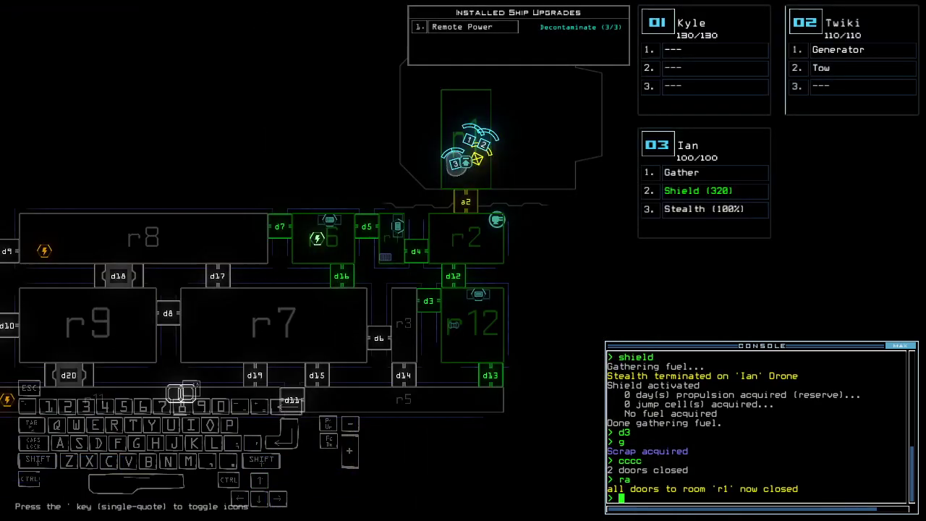
{"action": "key", "text": "Left"}
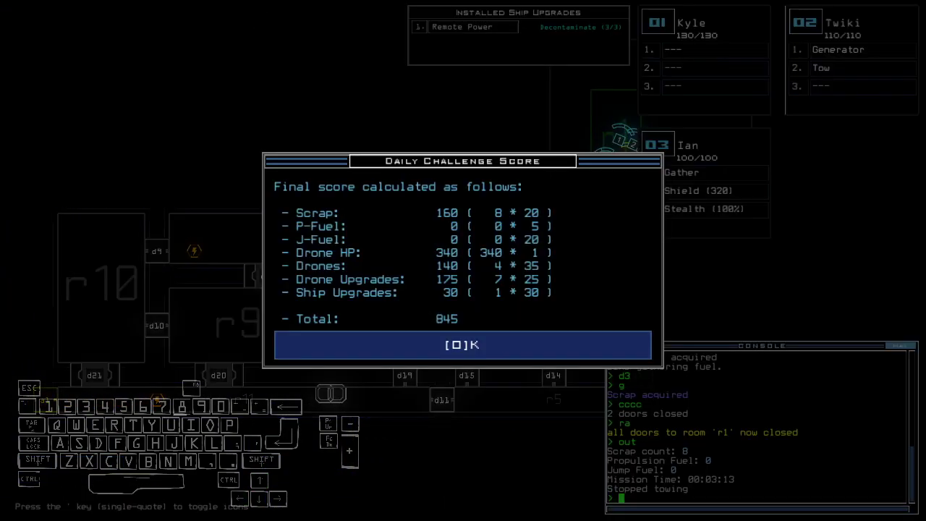
{"action": "key", "text": "o"}
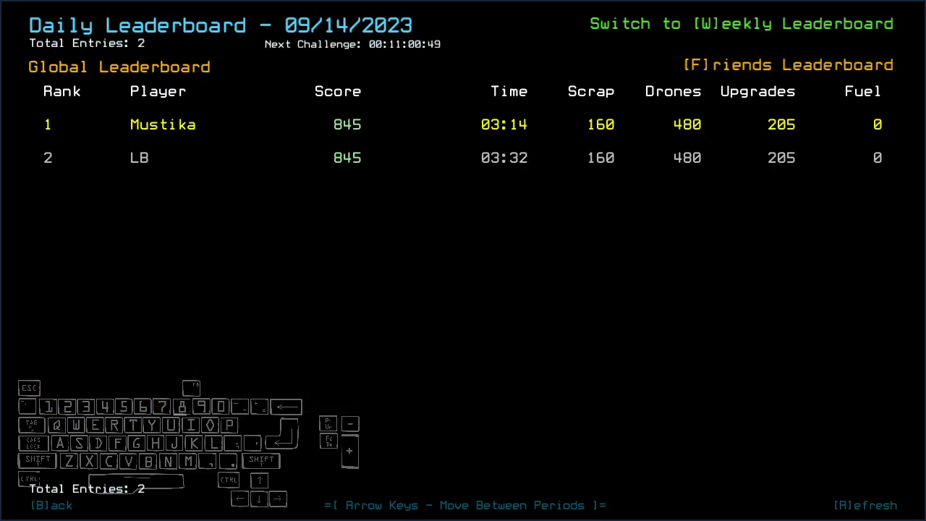
{"action": "key", "text": "Escape"}
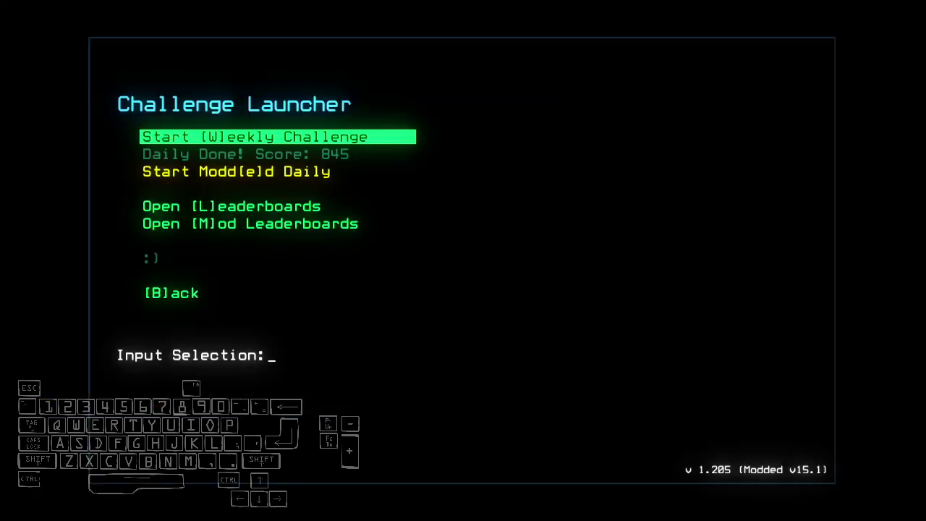
Launch the Modded Daily challenge from the Challenge Launcher
{"action": "key", "text": "e"}
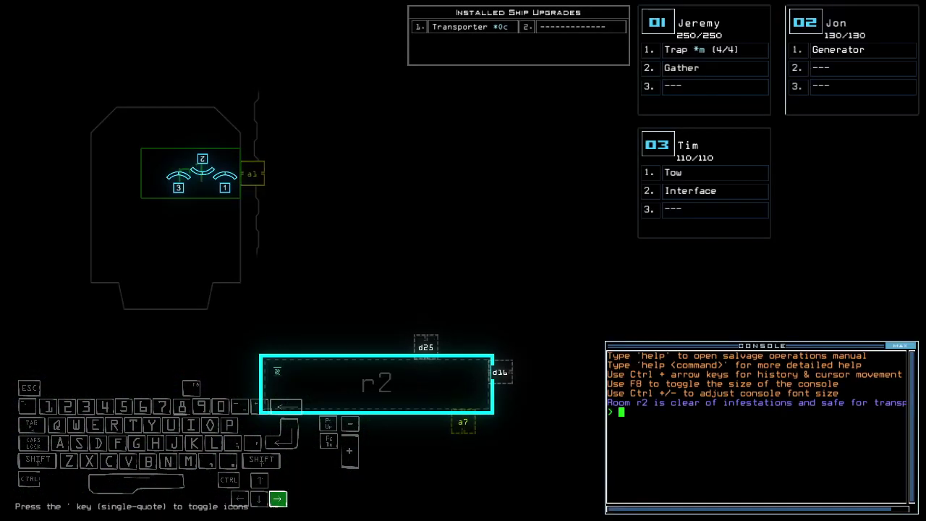
Swap Interface onto Jeremy with 'swap 3 in' and Tow from Tim to Jon with 'swap 2 3'
{"action": "key", "text": "Right"}
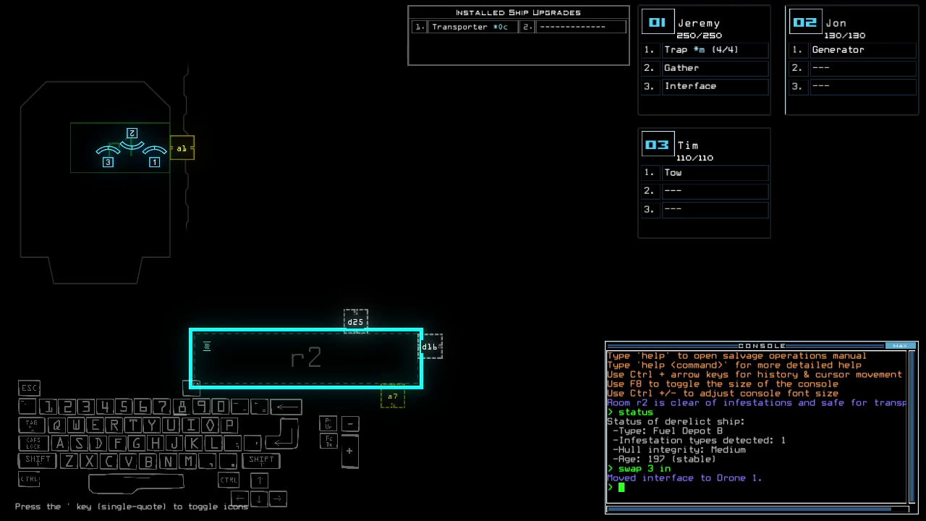
{"action": "type", "text": "swap 2 3"}
{"action": "key", "text": "Return"}
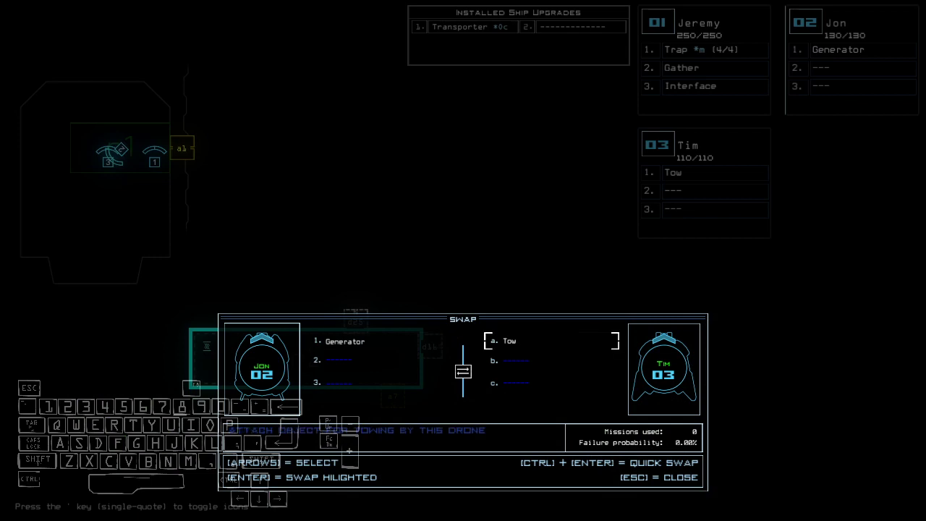
{"action": "key", "text": "ctrl+Return"}
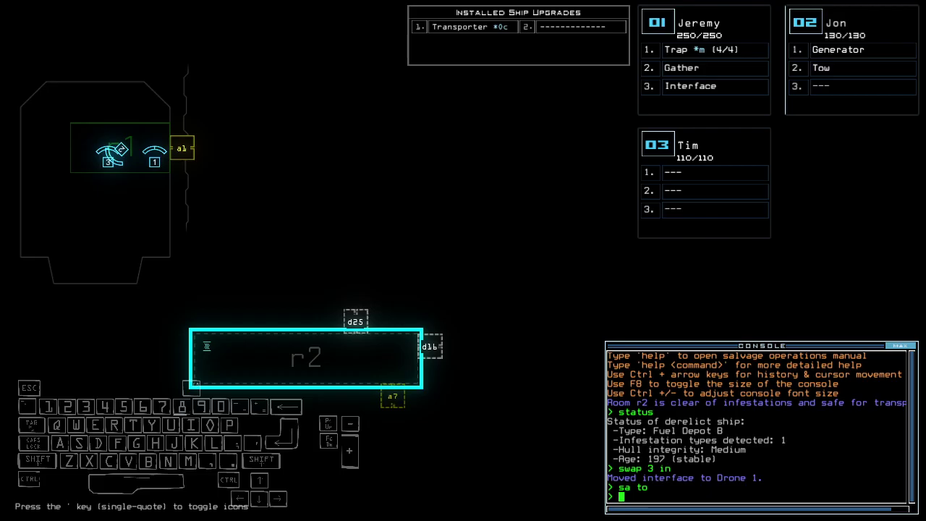
{"action": "key", "text": "space"}
Start the mission with 'go', drive Jeremy to the first scrap, and gather it
{"action": "key", "text": "2"}
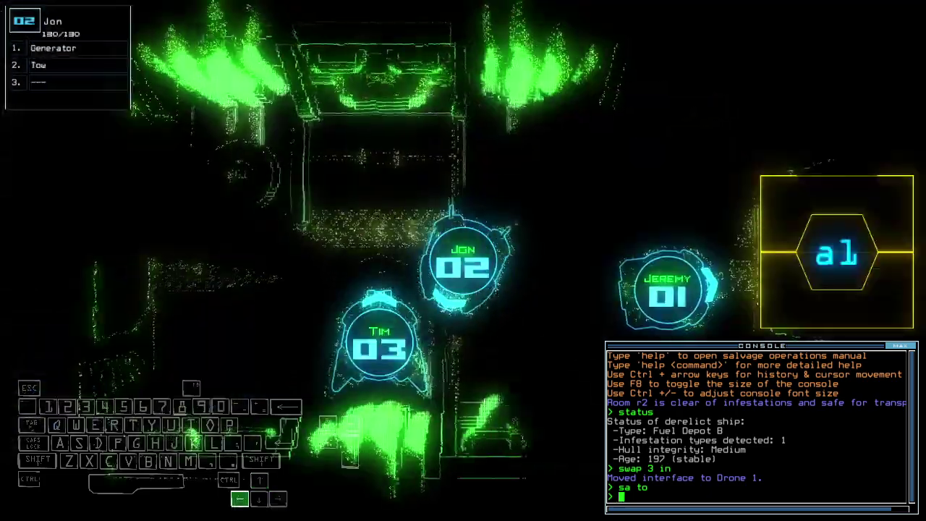
{"action": "key", "text": "Up"}
{"action": "type", "text": "1go"}
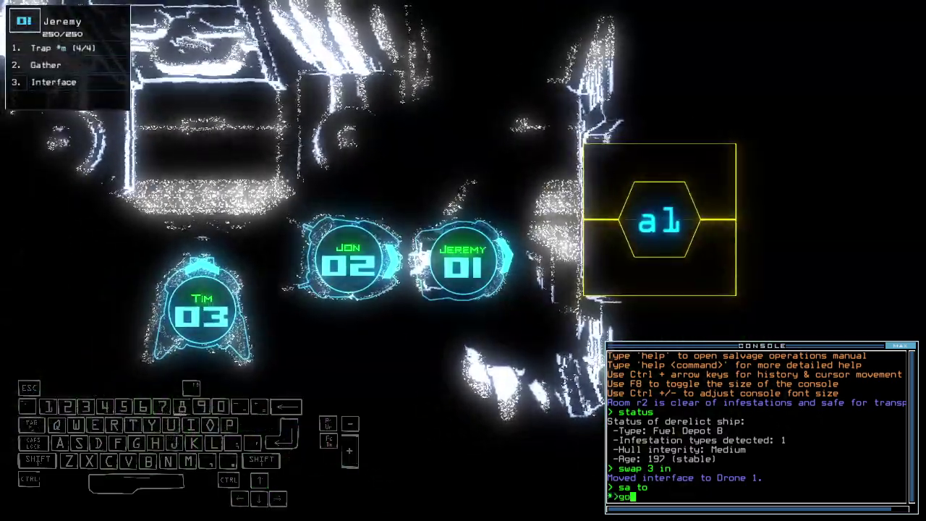
{"action": "key", "text": "Return"}
{"action": "key", "text": "Up"}
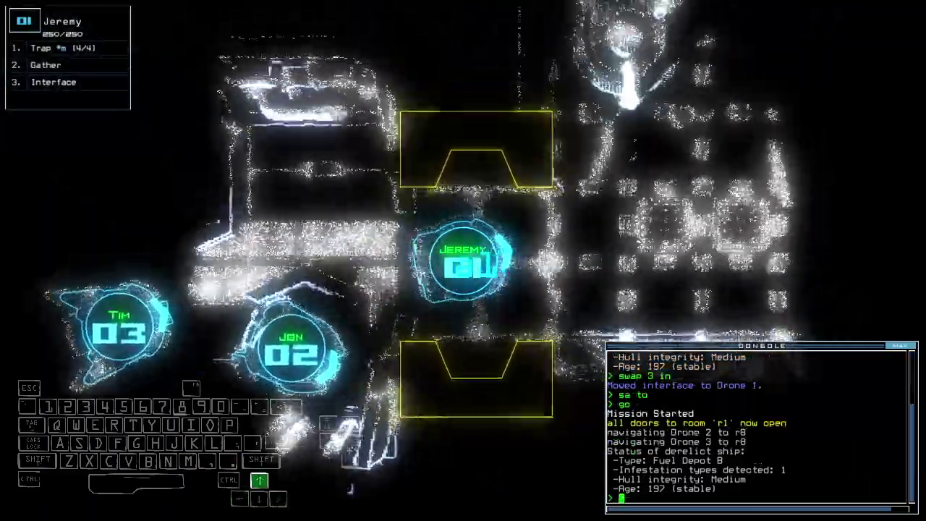
{"action": "key", "text": "Up"}
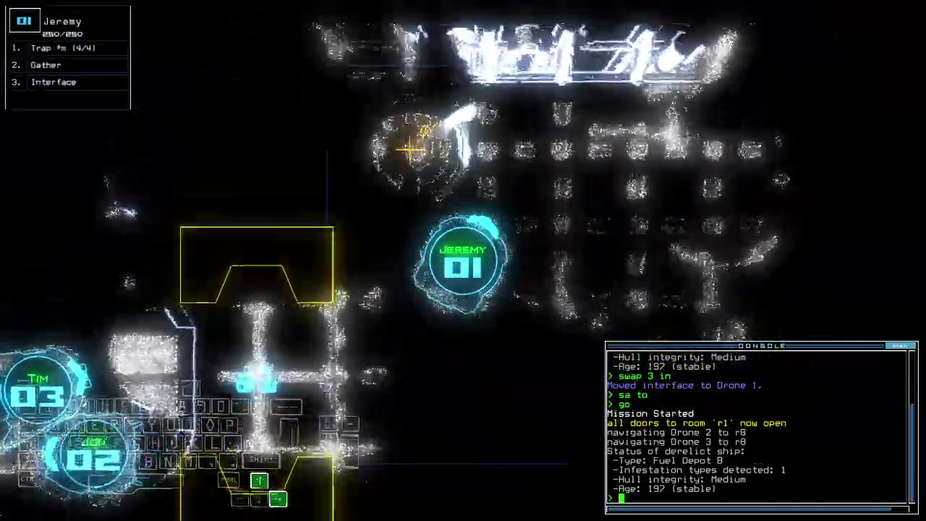
{"action": "key", "text": "Right"}
{"action": "key", "text": "Up"}
{"action": "type", "text": "g"}
{"action": "key", "text": "Return"}
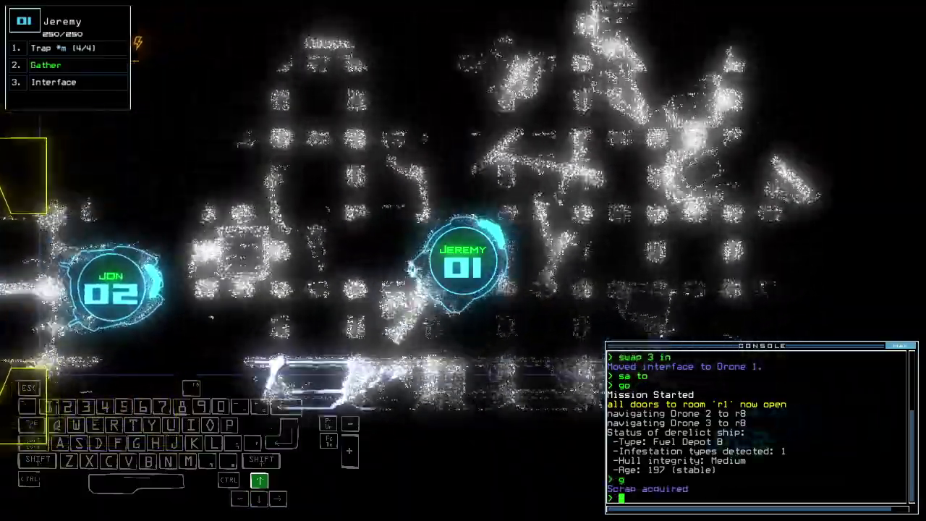
{"action": "key", "text": "Up"}
{"action": "key", "text": "Up"}
{"action": "key", "text": "Up"}
{"action": "key", "text": "Up"}
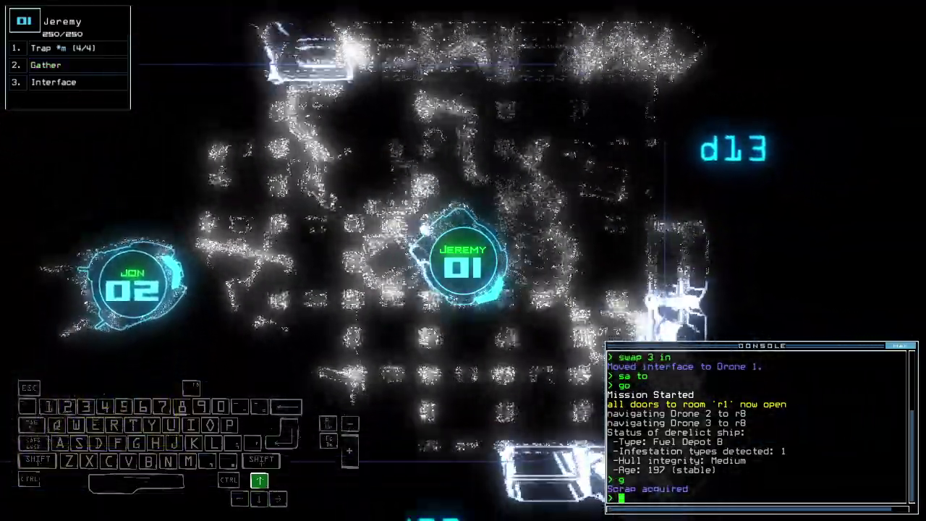
Drive Jeremy onward through the ship, checking the schematic and the derelict's status
{"action": "key", "text": "Left"}
{"action": "key", "text": "Tab"}
{"action": "key", "text": "Left"}
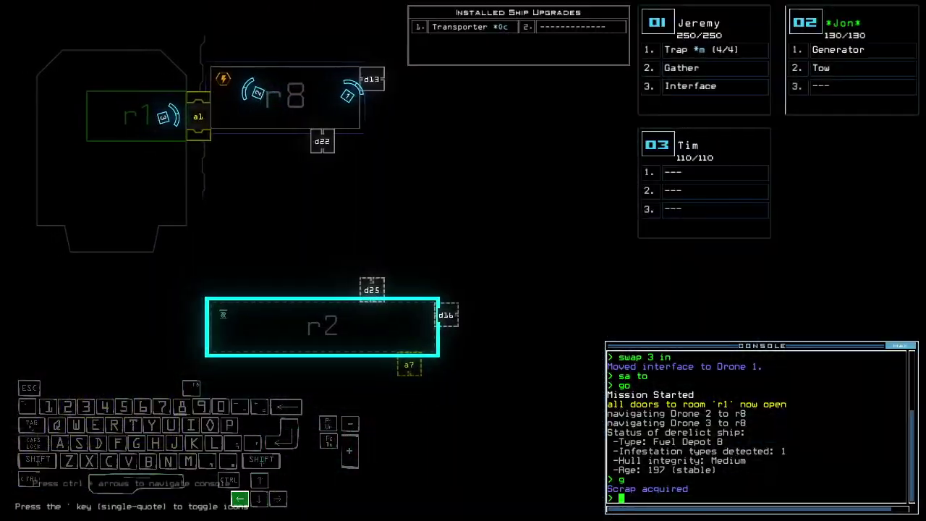
{"action": "key", "text": "Tab"}
{"action": "key", "text": "Right"}
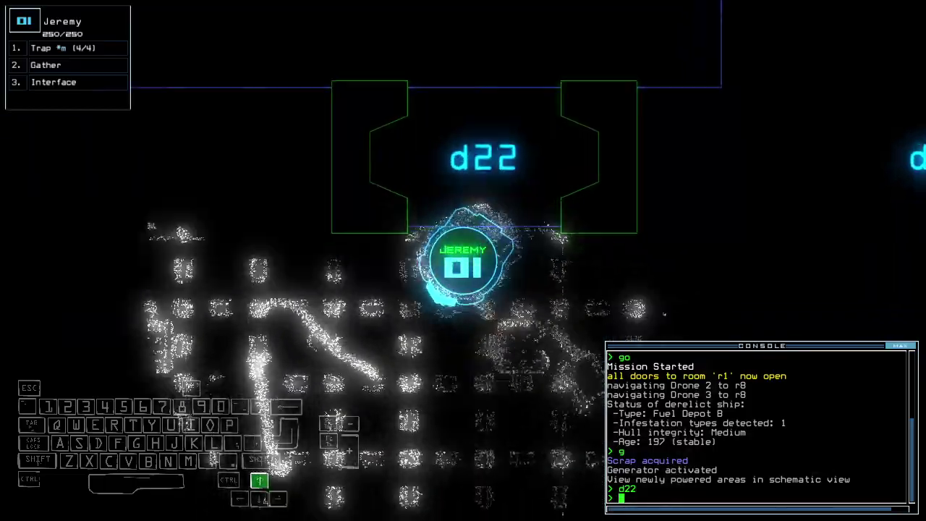
{"action": "type", "text": "status"}
{"action": "key", "text": "Return"}
{"action": "key", "text": "Up"}
{"action": "key", "text": "Left"}
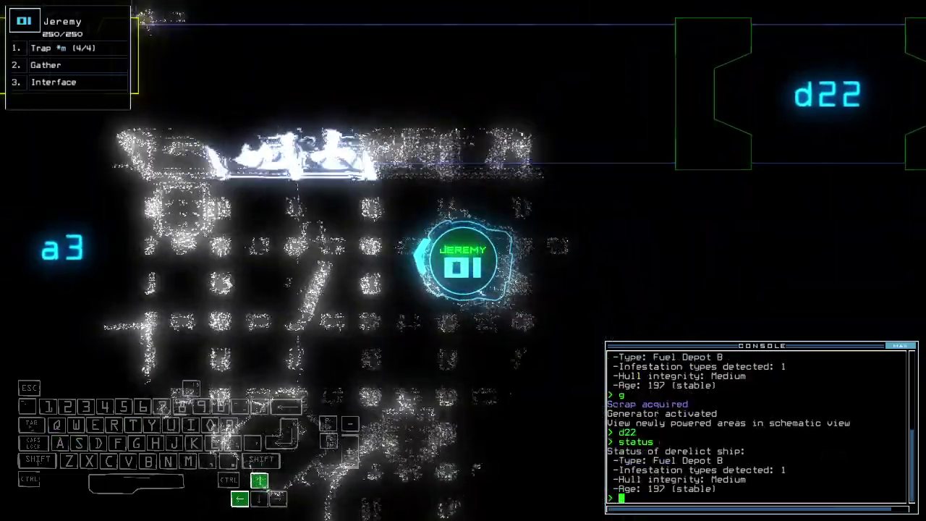
{"action": "key", "text": "Up"}
{"action": "key", "text": "Up"}
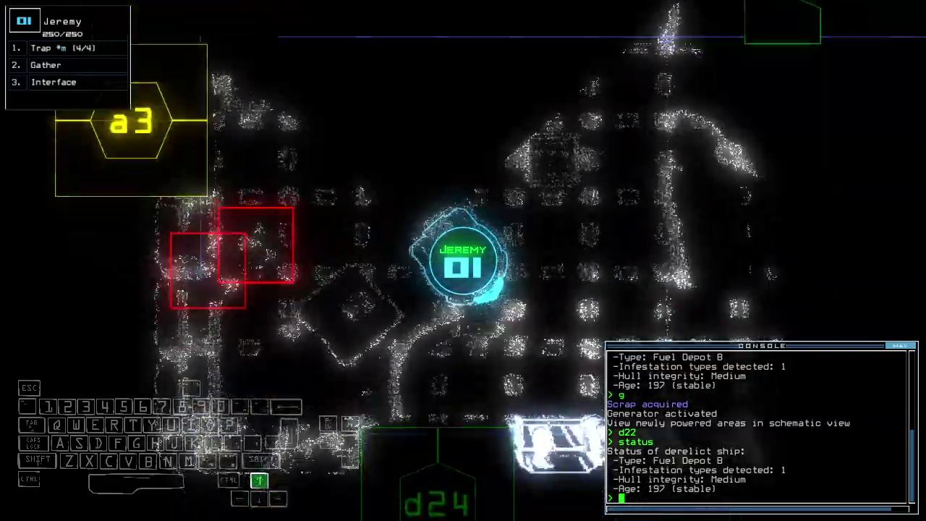
{"action": "type", "text": "bbbb"}
Open the four powered doors with 'bbbb' and gather scrap a second time
{"action": "key", "text": "Return"}
{"action": "key", "text": "Up"}
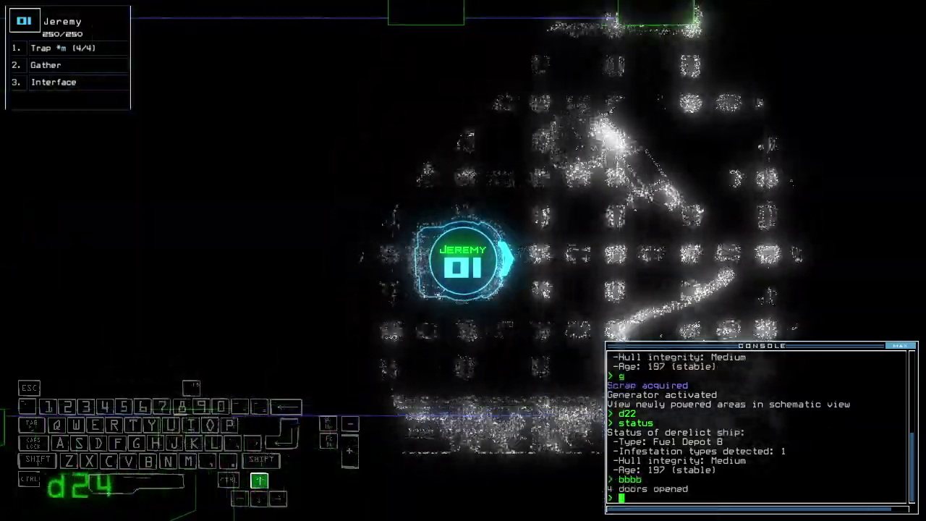
{"action": "key", "text": "Up"}
{"action": "key", "text": "Up"}
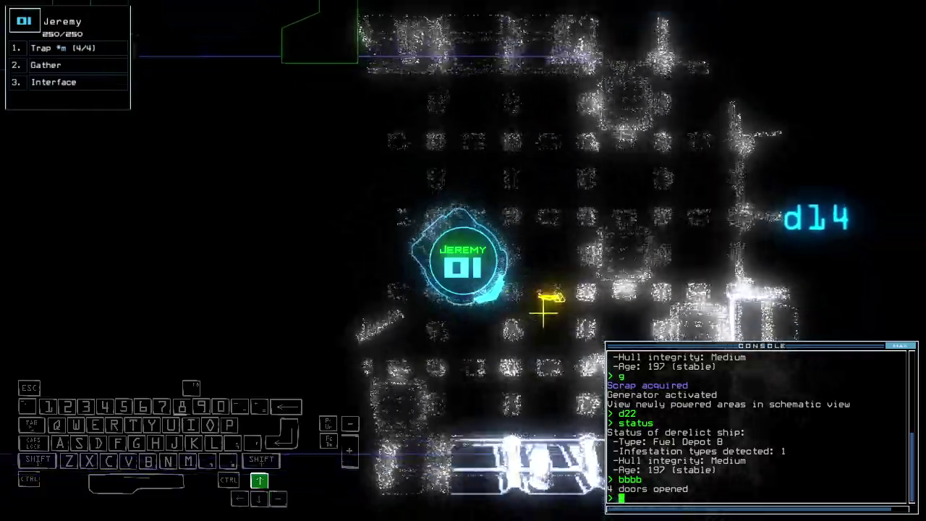
{"action": "type", "text": "g"}
{"action": "key", "text": "Return"}
{"action": "key", "text": "space"}
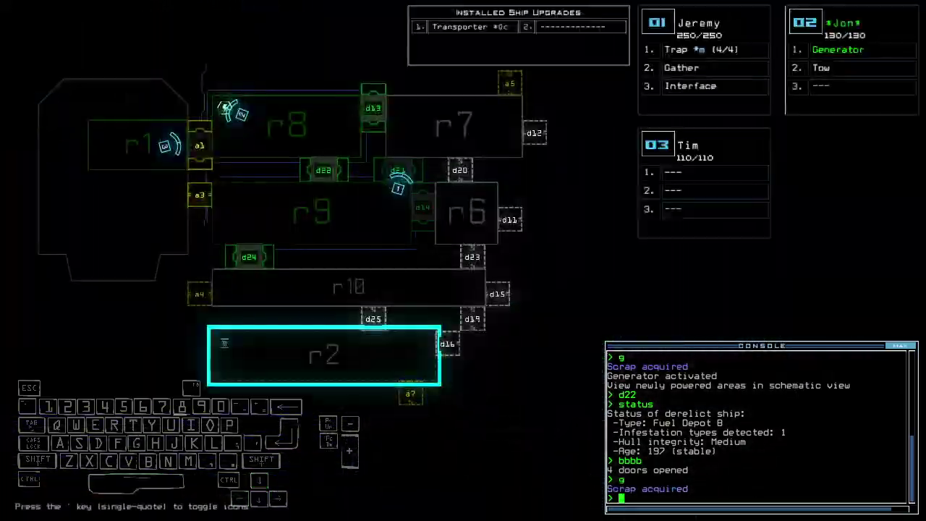
Drive Jeremy through the ship toward airlock a5
{"action": "key", "text": "space"}
{"action": "key", "text": "Up"}
{"action": "key", "text": "Left"}
{"action": "key", "text": "Up"}
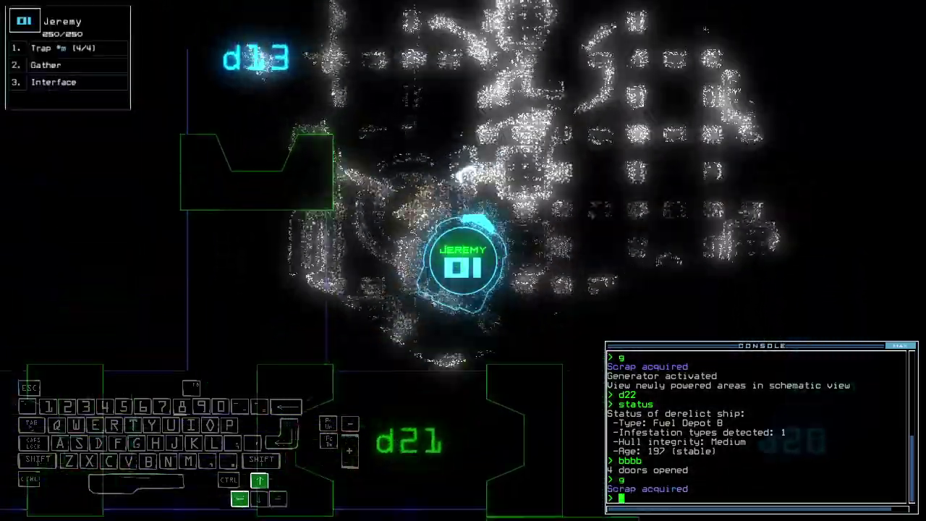
{"action": "key", "text": "Up"}
{"action": "key", "text": "Left"}
{"action": "key", "text": "Up"}
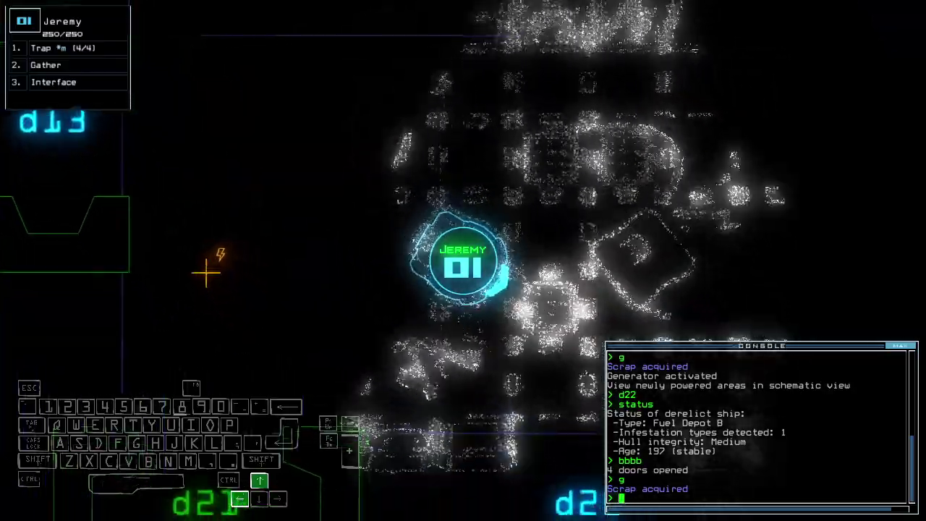
{"action": "key", "text": "Up"}
{"action": "key", "text": "Up"}
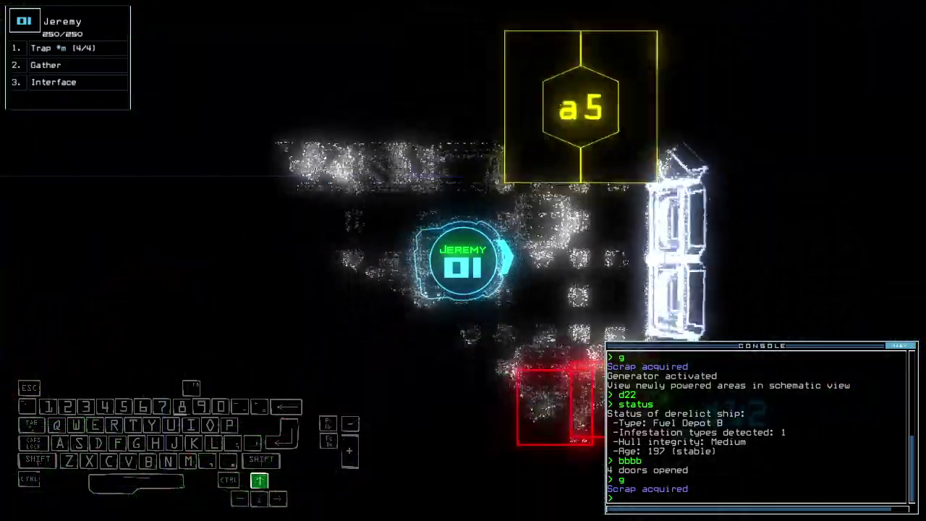
{"action": "key", "text": "Up"}
Reposition Jon and run 'generator ; bbbb' to restart the generator and open five doors
{"action": "key", "text": "space"}
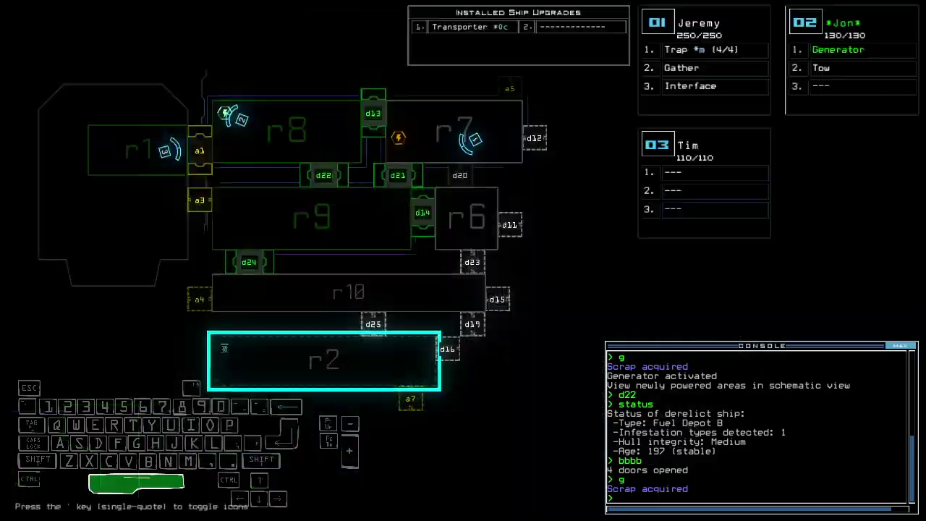
{"action": "key", "text": "2"}
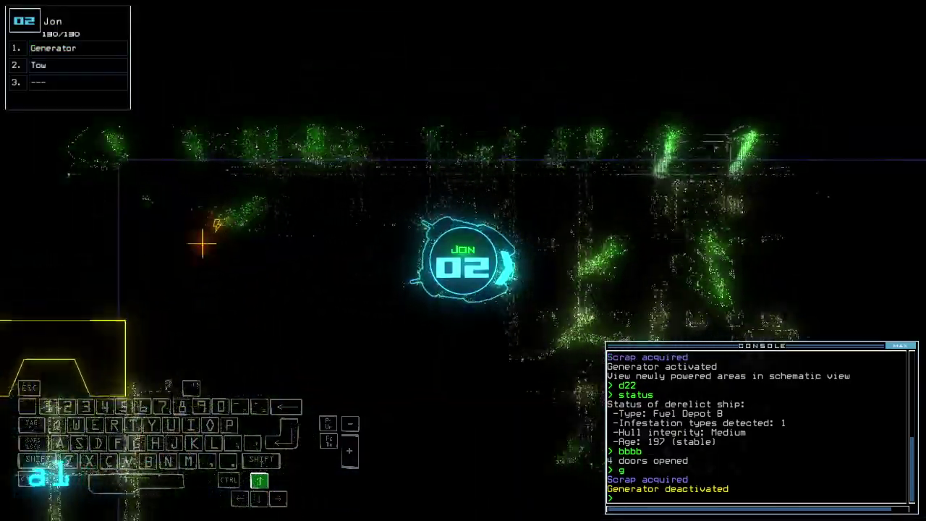
{"action": "key", "text": "Up"}
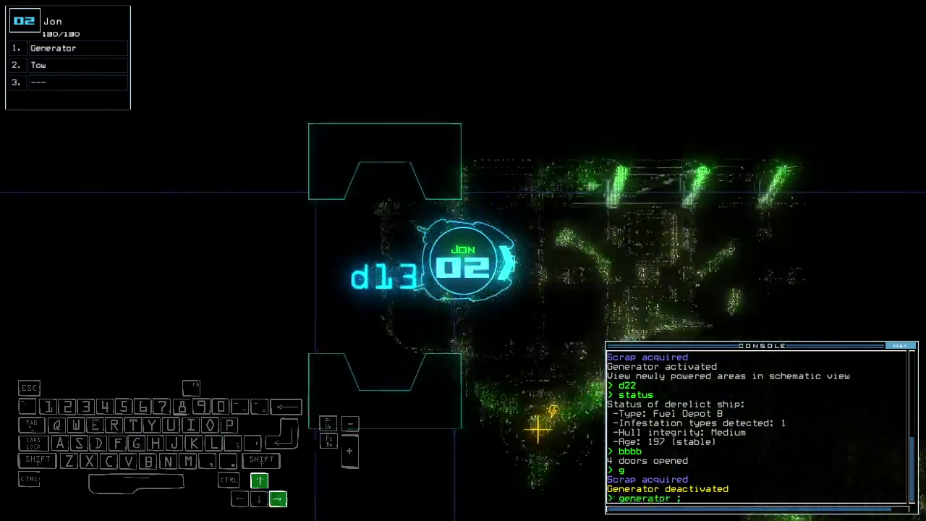
{"action": "type", "text": "bbbb"}
{"action": "key", "text": "Return"}
{"action": "key", "text": "space"}
Drive Jeremy onward through the ship into the fuel room
{"action": "key", "text": "1"}
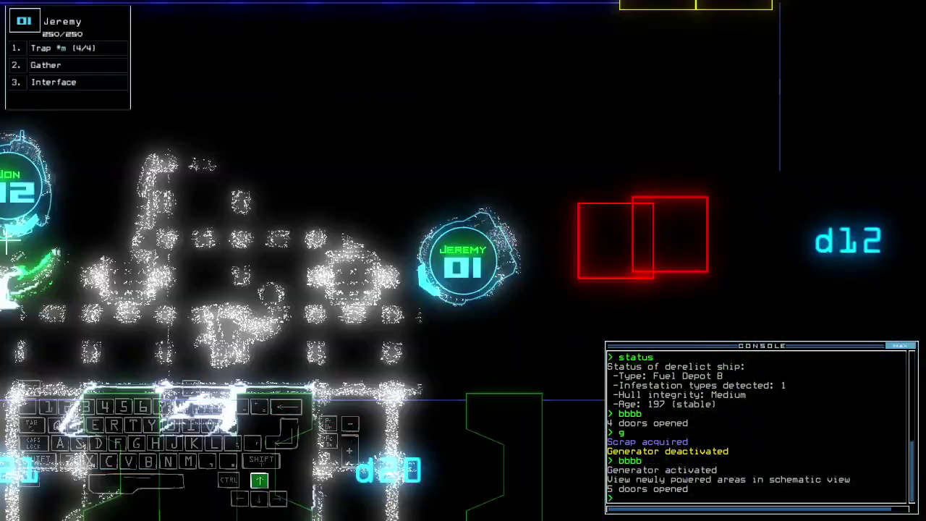
{"action": "key", "text": "Up"}
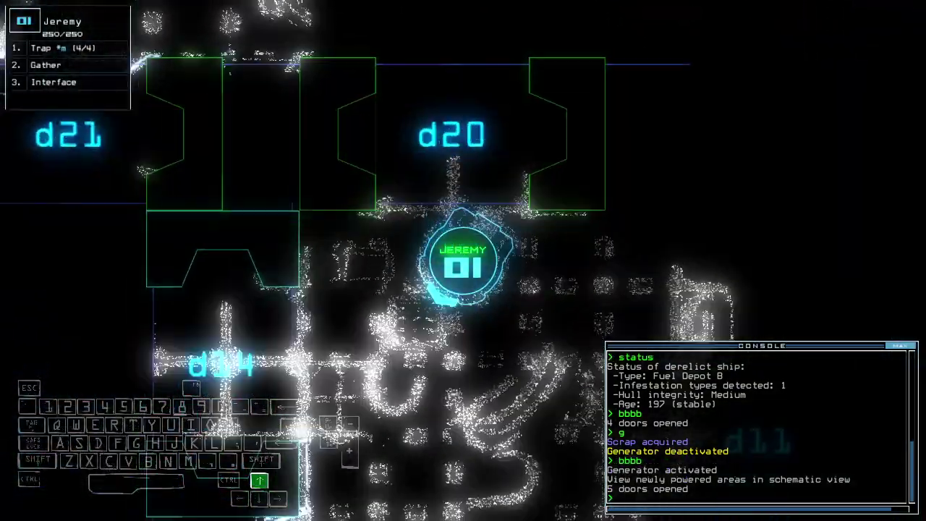
{"action": "key", "text": "Up"}
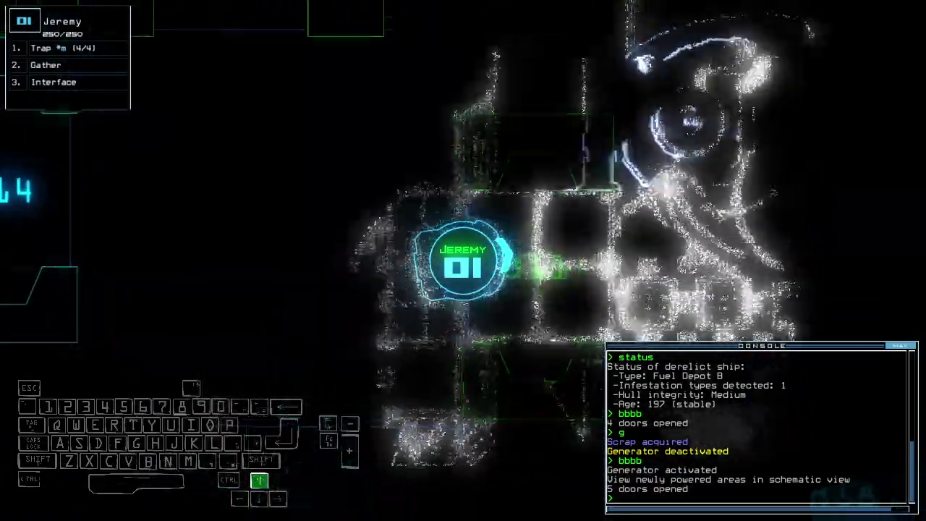
{"action": "key", "text": "Up"}
{"action": "type", "text": "g"}
Gather fuel for one jump cell and send the drones from r9 to r7
{"action": "key", "text": "Return"}
{"action": "key", "text": "space"}
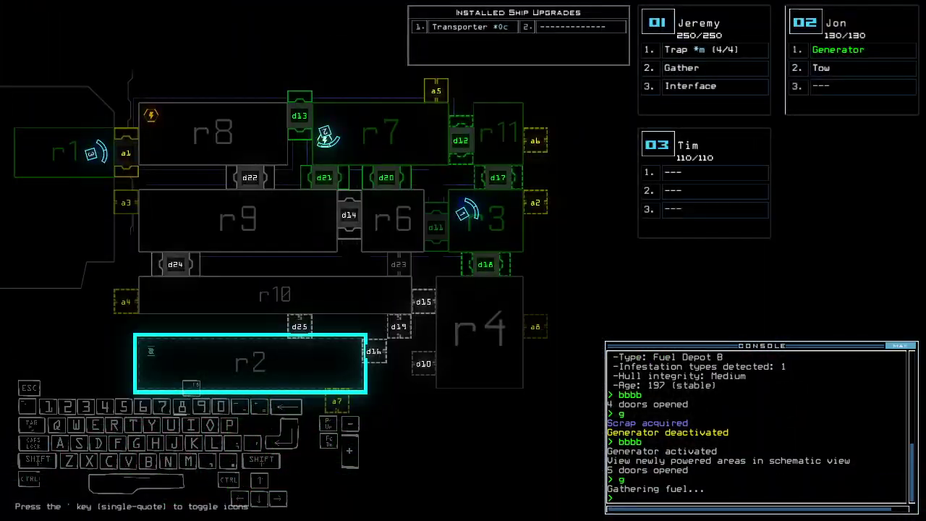
{"action": "type", "text": "7"}
{"action": "key", "text": "Return"}
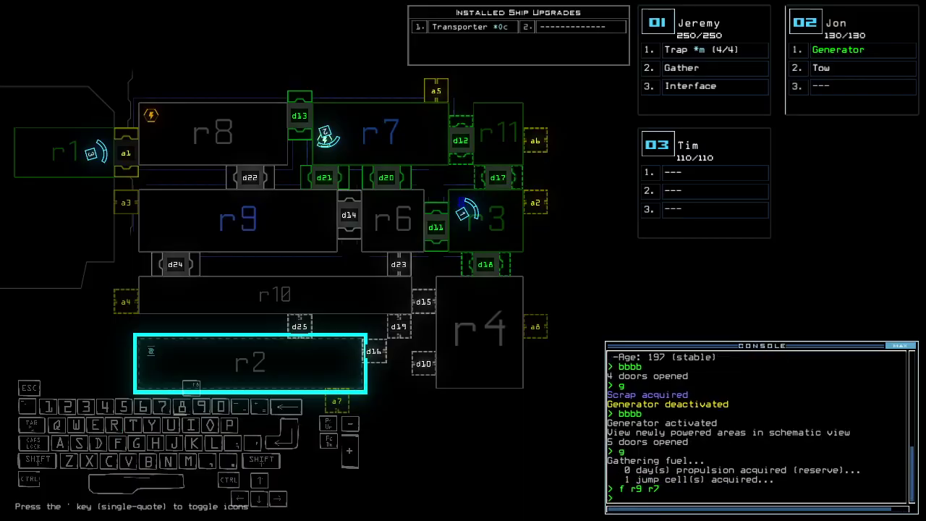
{"action": "key", "text": "space"}
Drive Jeremy forward past door d17 toward the rooms near door d10
{"action": "key", "text": "Up"}
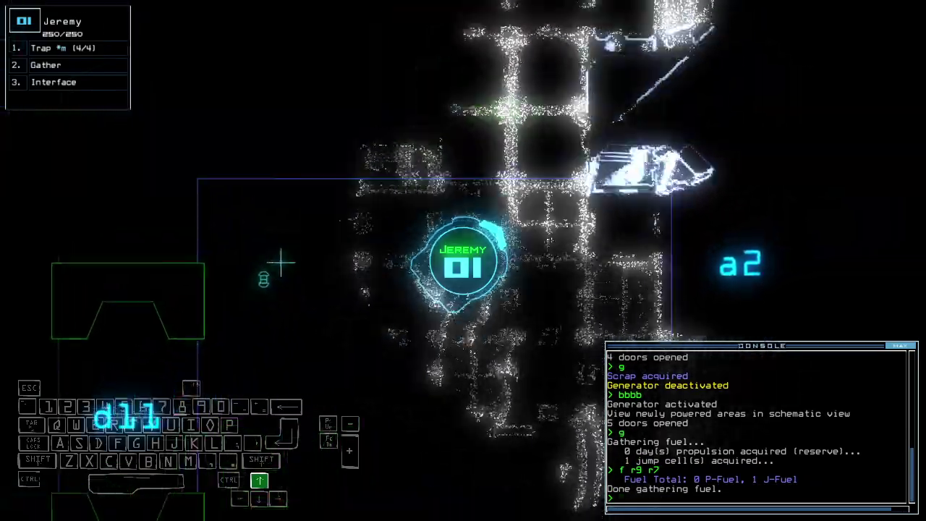
{"action": "key", "text": "Up"}
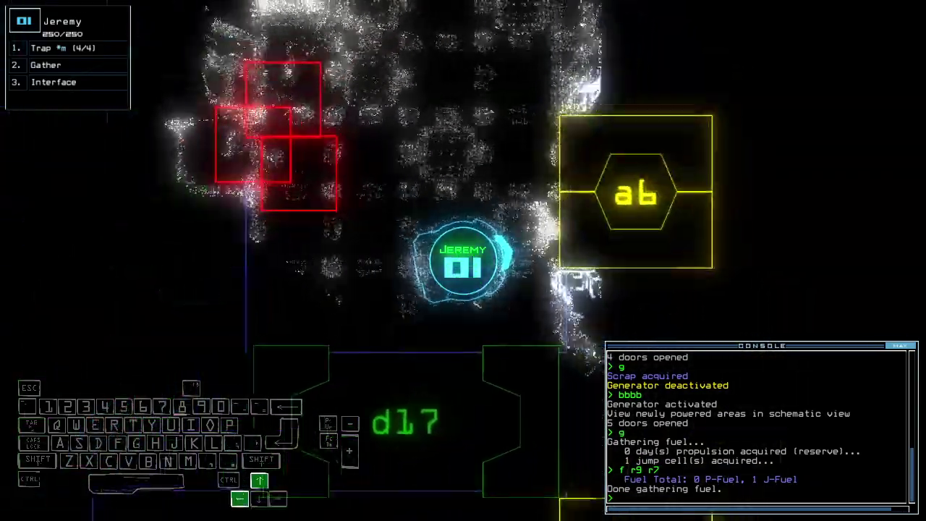
{"action": "key", "text": "Up"}
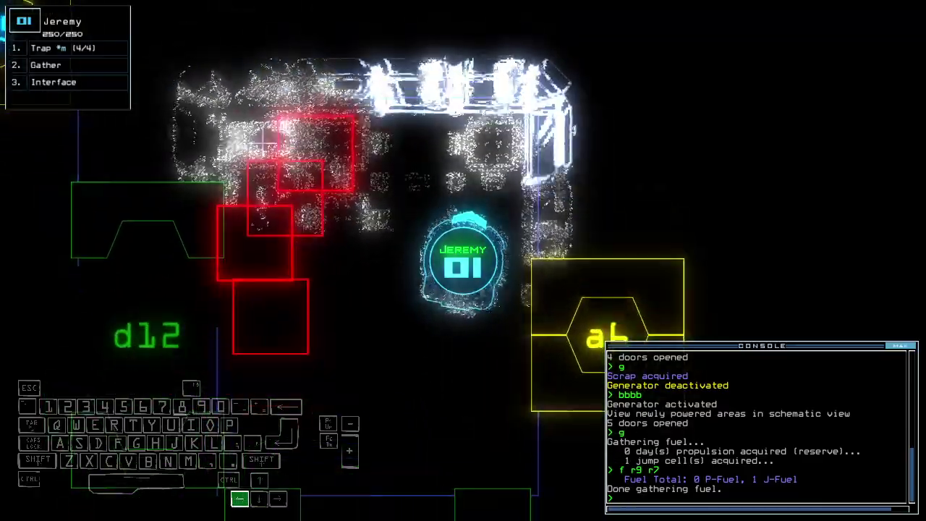
{"action": "key", "text": "Up"}
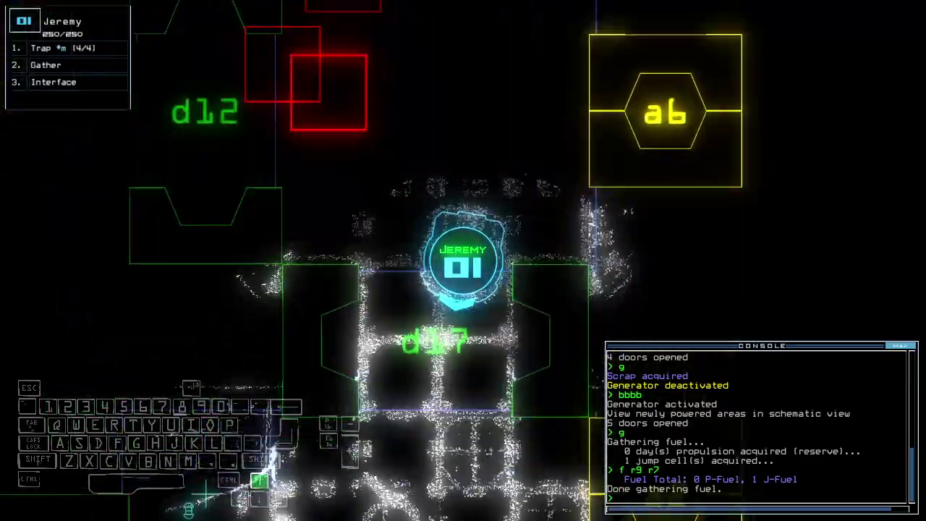
{"action": "key", "text": "Up"}
{"action": "key", "text": "Up"}
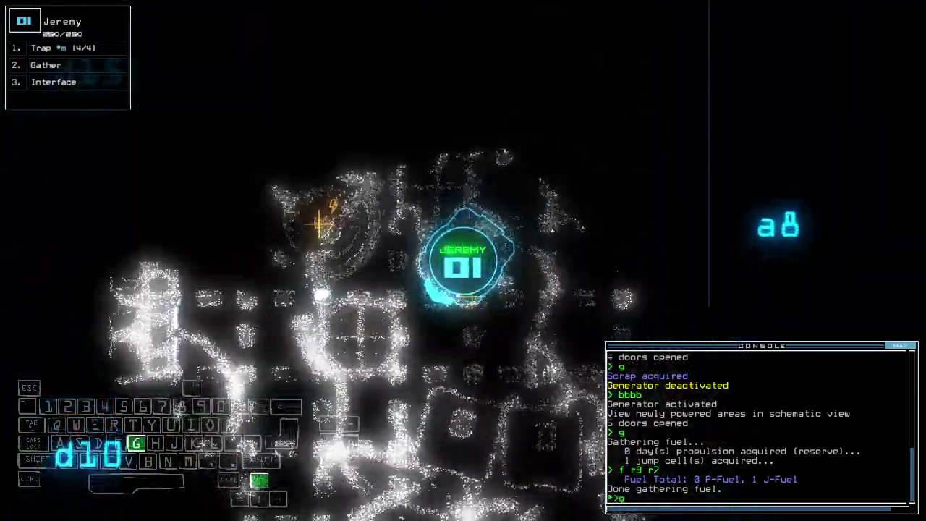
Gather scrap with Jeremy and drive it onward through the room
{"action": "key", "text": "Return"}
{"action": "key", "text": "Up"}
{"action": "key", "text": "Right"}
{"action": "key", "text": "Left"}
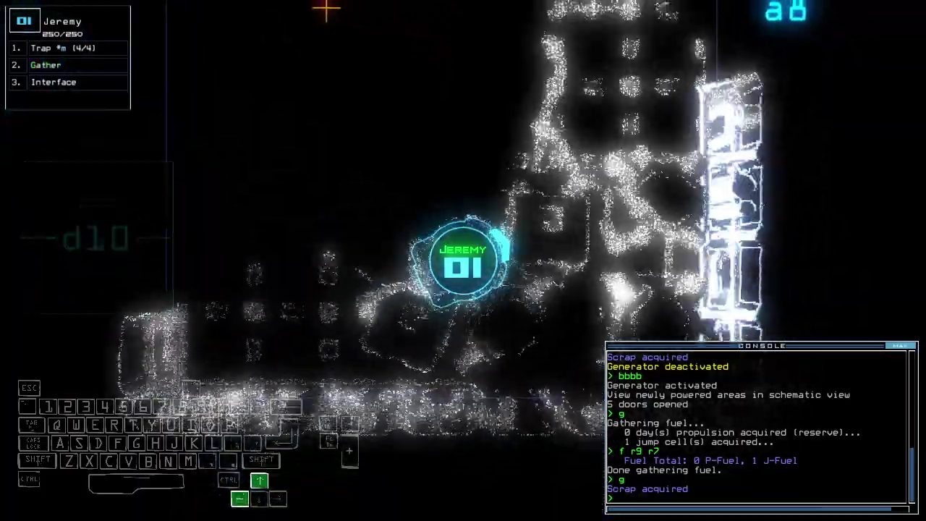
{"action": "key", "text": "Up"}
{"action": "key", "text": "Up"}
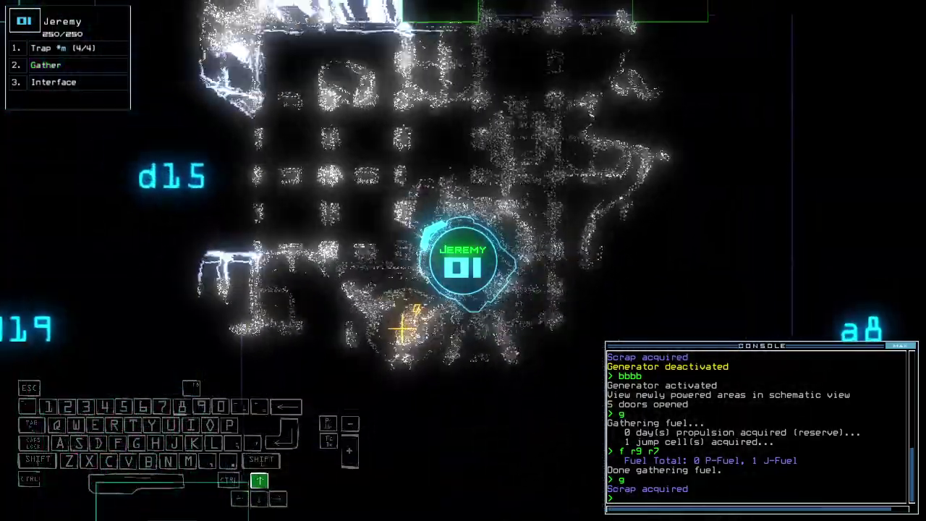
Drive Jon to the generator and power it to open five doors
{"action": "key", "text": "space"}
{"action": "key", "text": "space"}
{"action": "key", "text": "Up"}
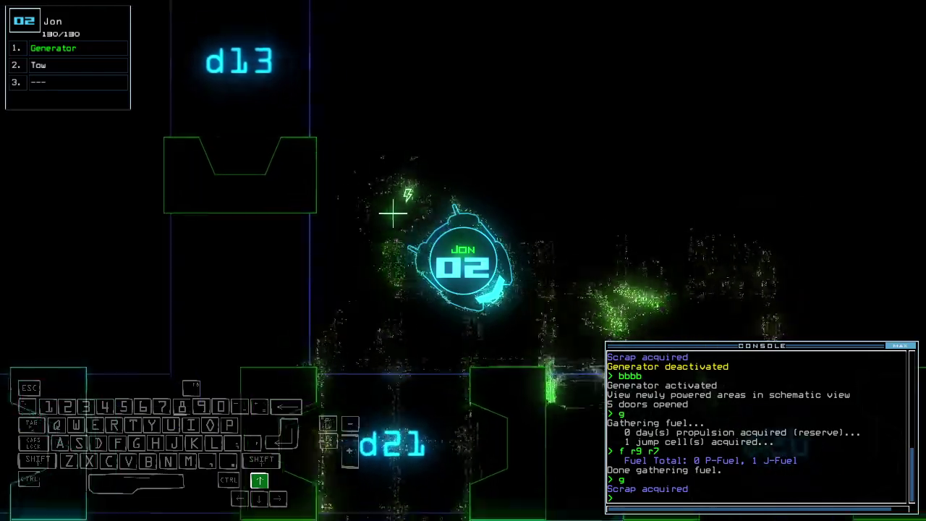
{"action": "key", "text": "Up"}
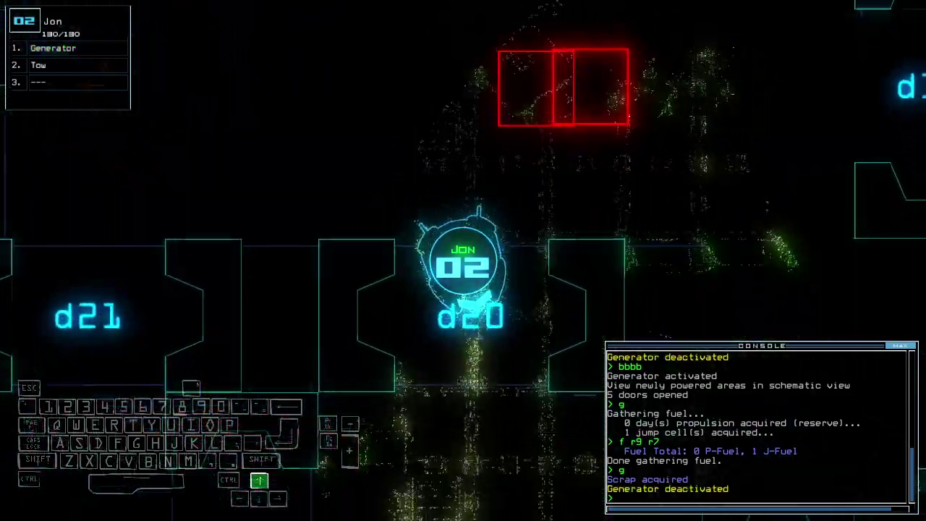
{"action": "key", "text": "Up"}
{"action": "key", "text": "Up"}
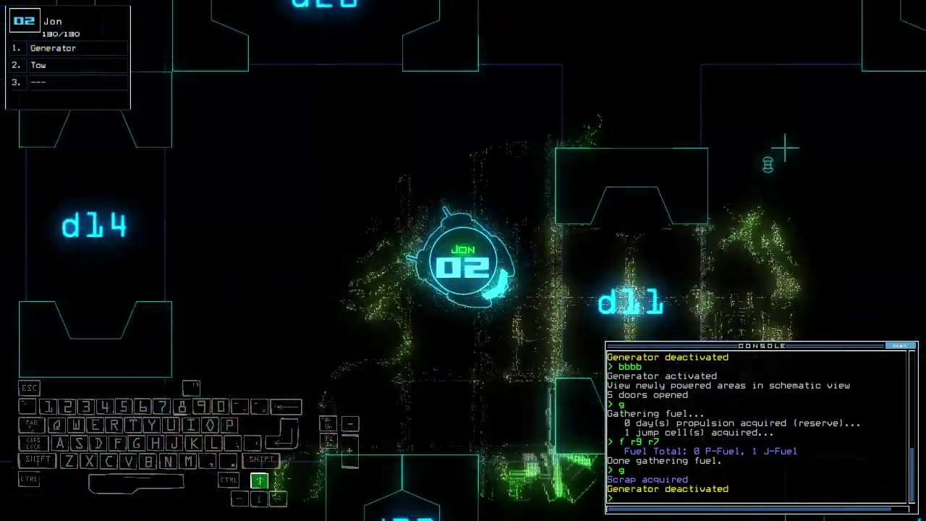
{"action": "type", "text": "generator ;"}
{"action": "key", "text": "Up"}
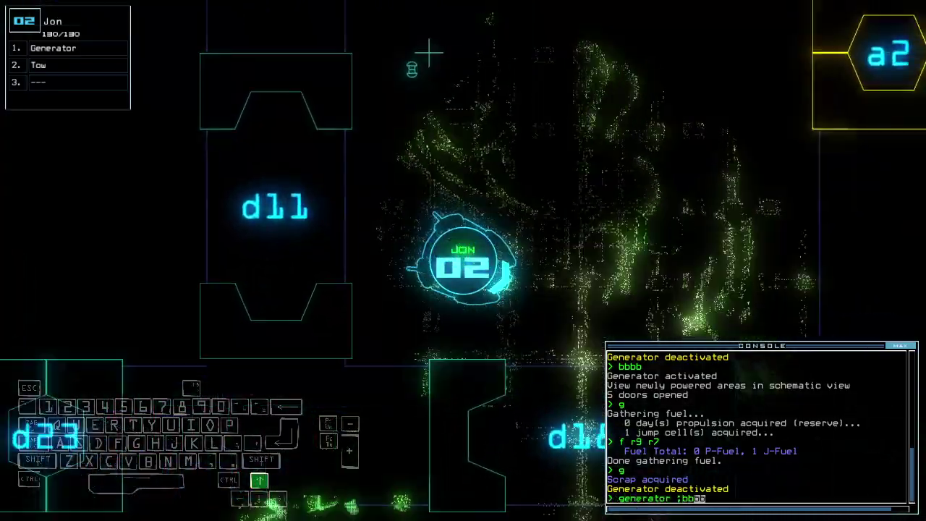
{"action": "type", "text": "bb"}
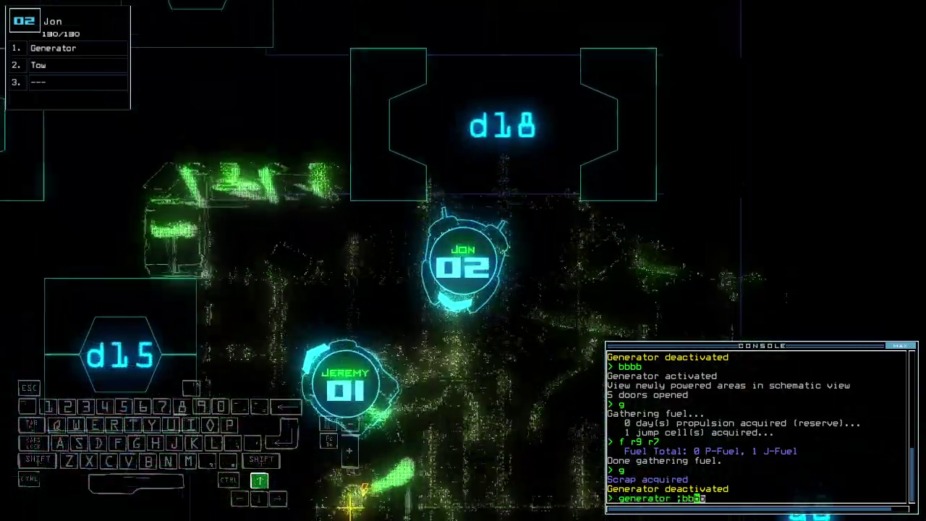
{"action": "type", "text": "bb"}
{"action": "key", "text": "Return"}
With Jeremy, gather scrap twice, check status, then re-dock at airlock a2 with 'dd a2'
{"action": "key", "text": "Tab"}
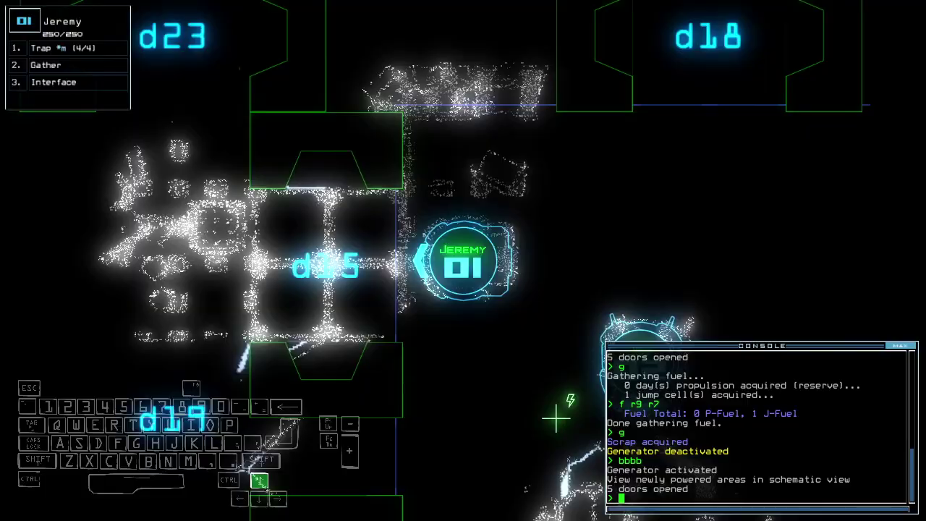
{"action": "type", "text": "g"}
{"action": "key", "text": "Return"}
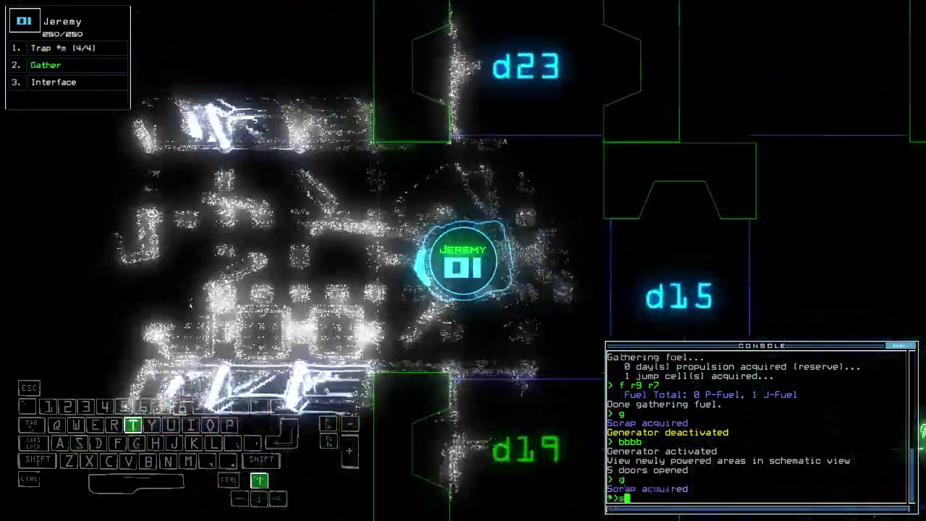
{"action": "type", "text": "status"}
{"action": "key", "text": "Return"}
{"action": "key", "text": "Left"}
{"action": "type", "text": "g"}
{"action": "key", "text": "Return"}
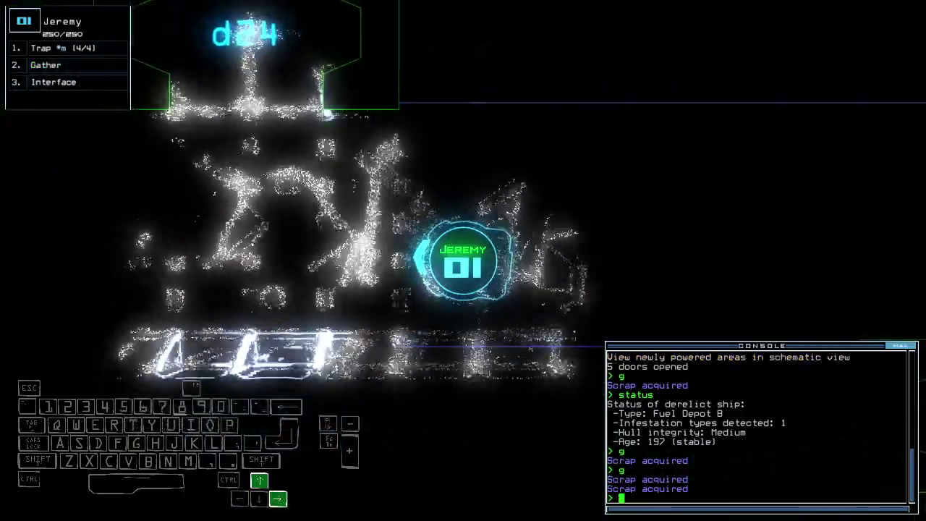
{"action": "key", "text": "Left"}
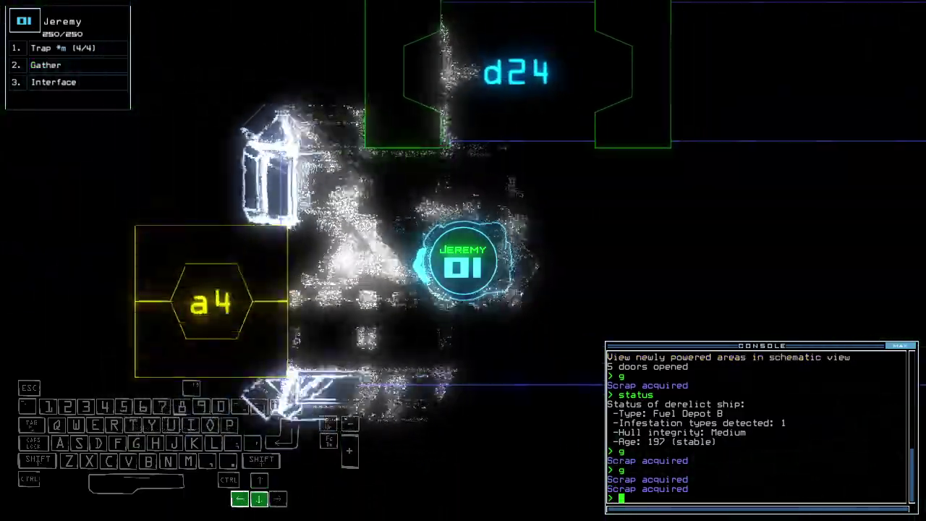
{"action": "key", "text": "Right"}
{"action": "key", "text": "space"}
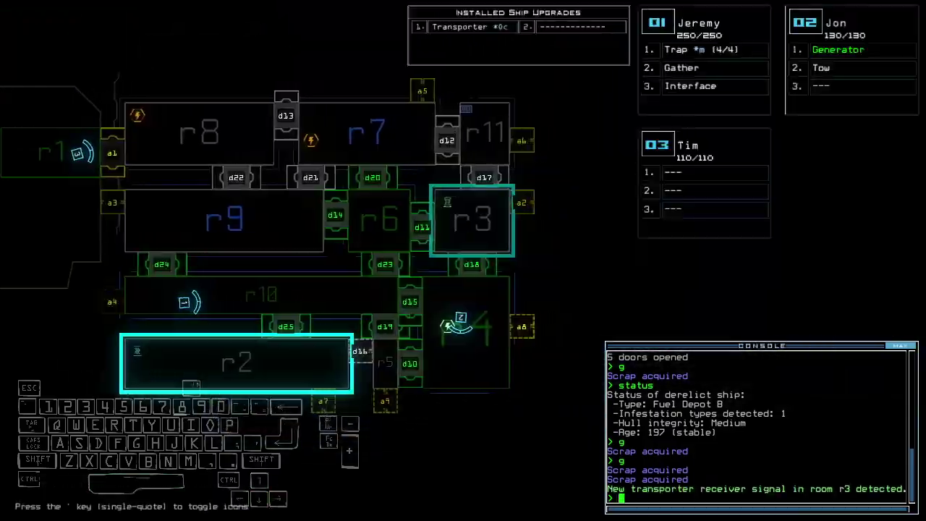
{"action": "key", "text": "space"}
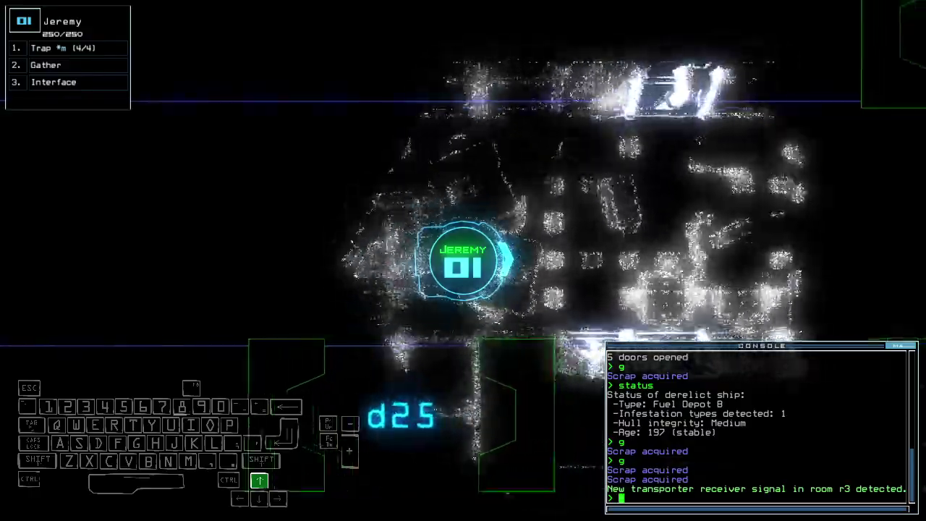
{"action": "type", "text": "dd a2"}
{"action": "key", "text": "Return"}
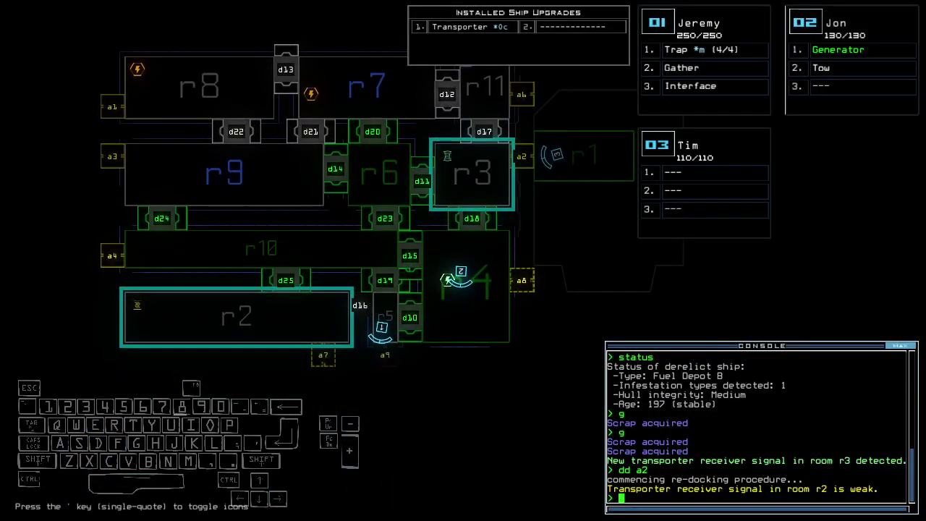
{"action": "type", "text": "2"}
{"action": "type", "text": "transport"}
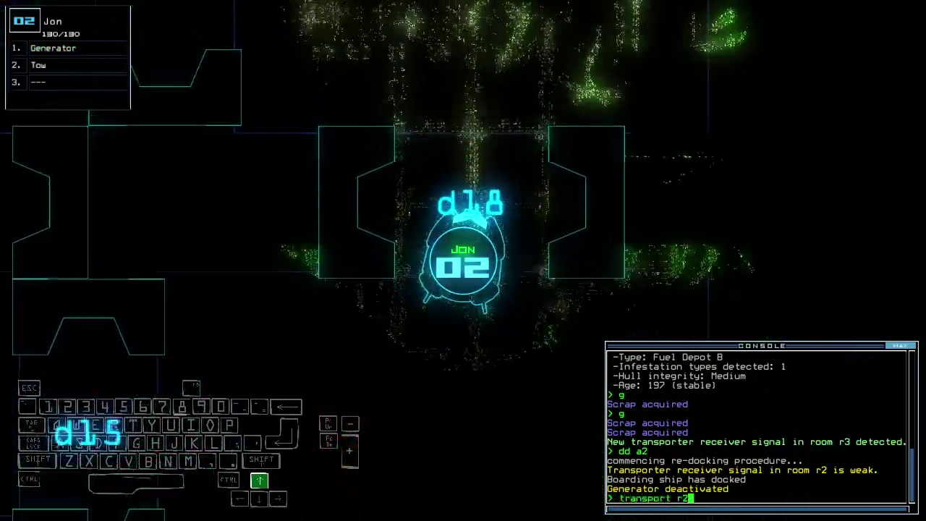
Transport Jon into room r2 and power its generator
{"action": "key", "text": "Return"}
{"action": "key", "text": "Up"}
{"action": "key", "text": "Return"}
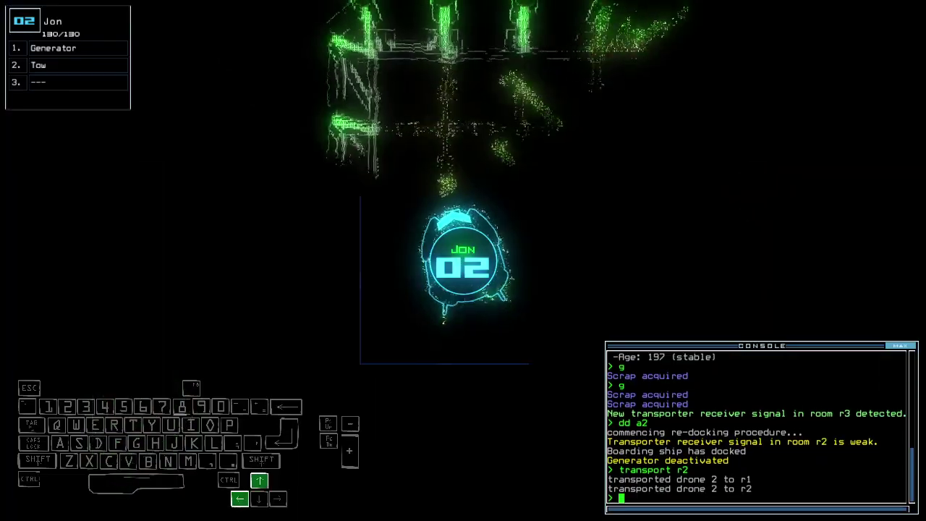
{"action": "type", "text": "bb"}
{"action": "key", "text": "Return"}
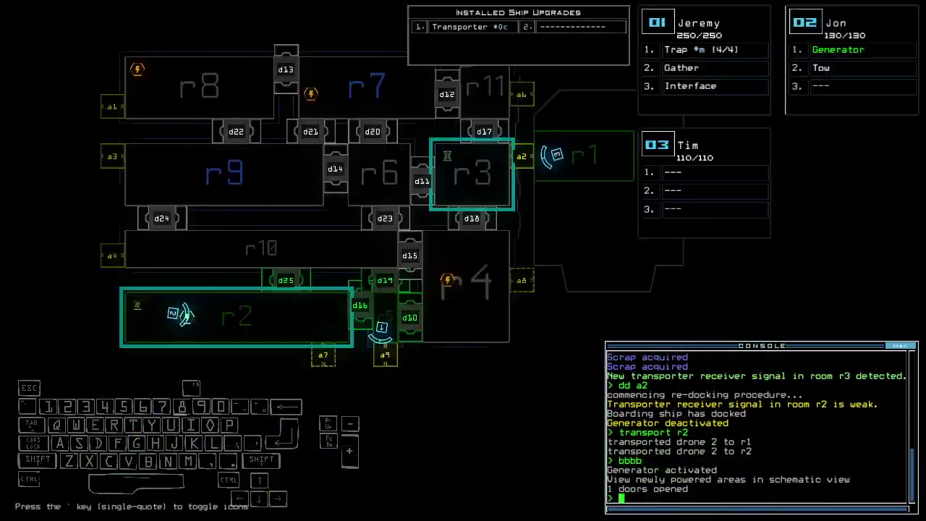
{"action": "key", "text": "1"}
Move the interface module to Jon and the probe to Jeremy with swap
{"action": "key", "text": "Up"}
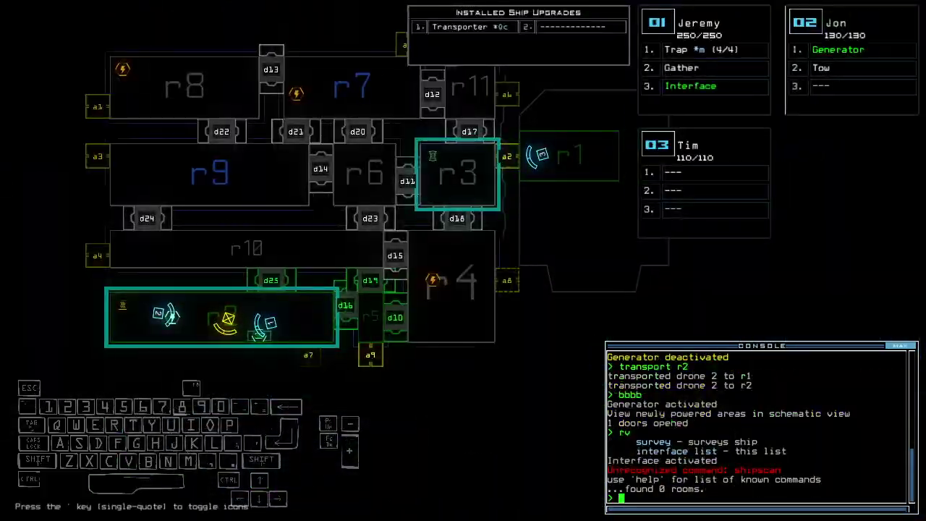
{"action": "type", "text": "1"}
{"action": "key", "text": "Return"}
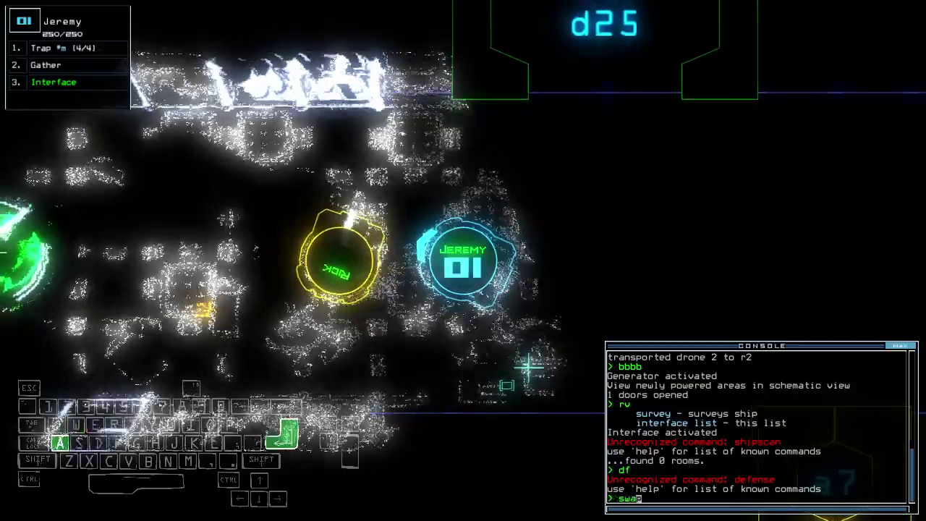
{"action": "key", "text": "Escape"}
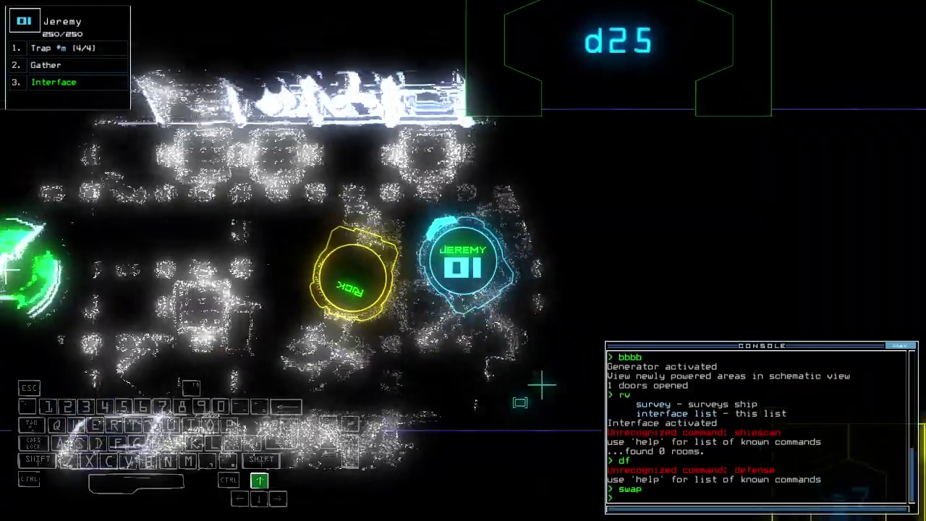
{"action": "key", "text": "Down"}
Drive Jon up to drone Rick and start towing it with 'tow'
{"action": "key", "text": "2"}
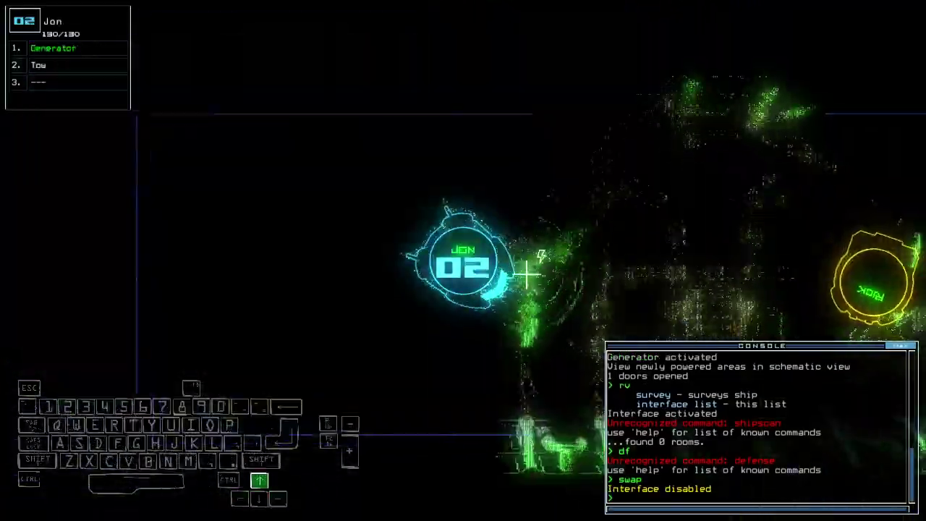
{"action": "key", "text": "Up"}
{"action": "type", "text": "tow"}
{"action": "key", "text": "Return"}
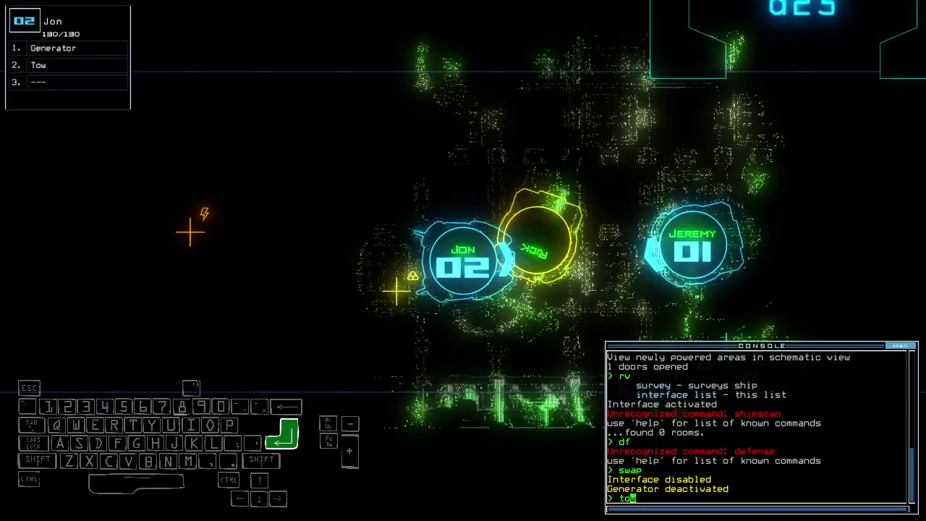
{"action": "key", "text": "1"}
{"action": "type", "text": "ransport 2 r1"}
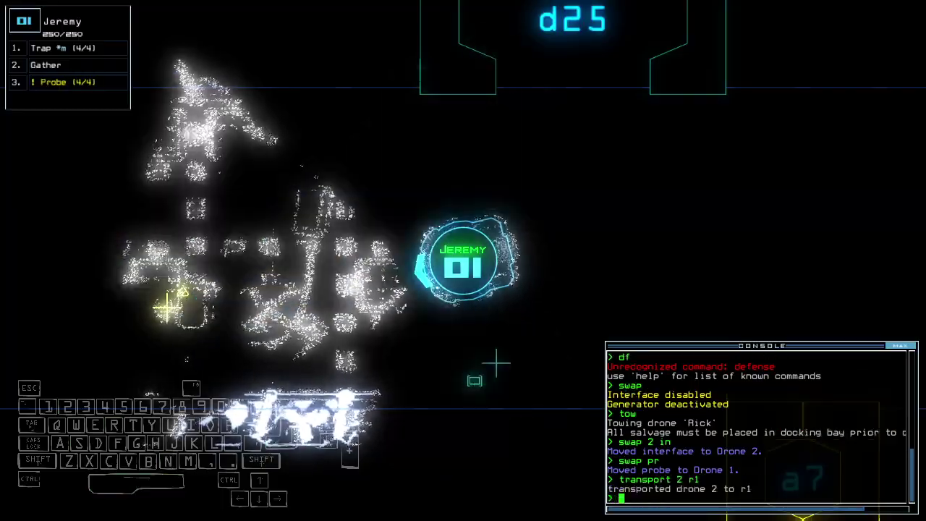
{"action": "type", "text": "ffff"}
Drop a probe from Jeremy and gather the room's scrap
{"action": "key", "text": "Return"}
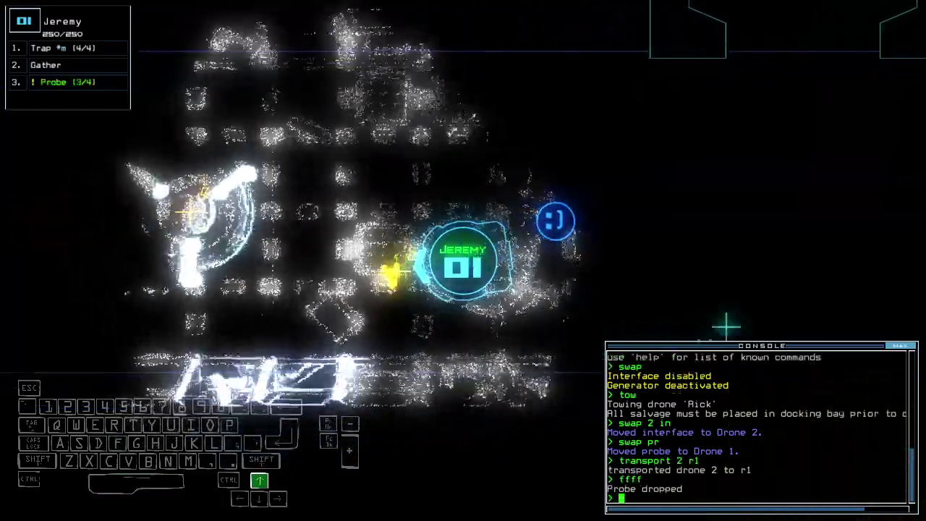
{"action": "type", "text": "g"}
{"action": "key", "text": "Return"}
{"action": "key", "text": "Down"}
{"action": "key", "text": "Right"}
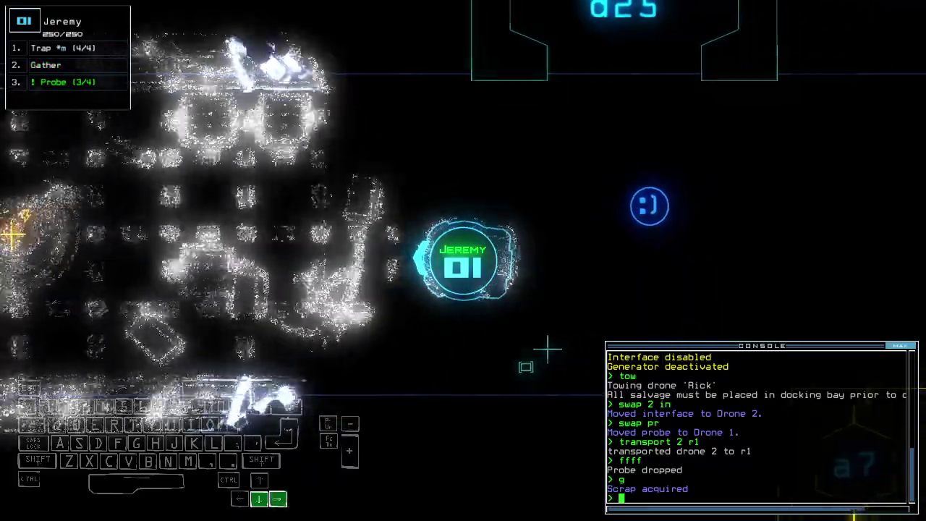
Drop another probe from Jeremy after checking the ship schematic
{"action": "key", "text": "space"}
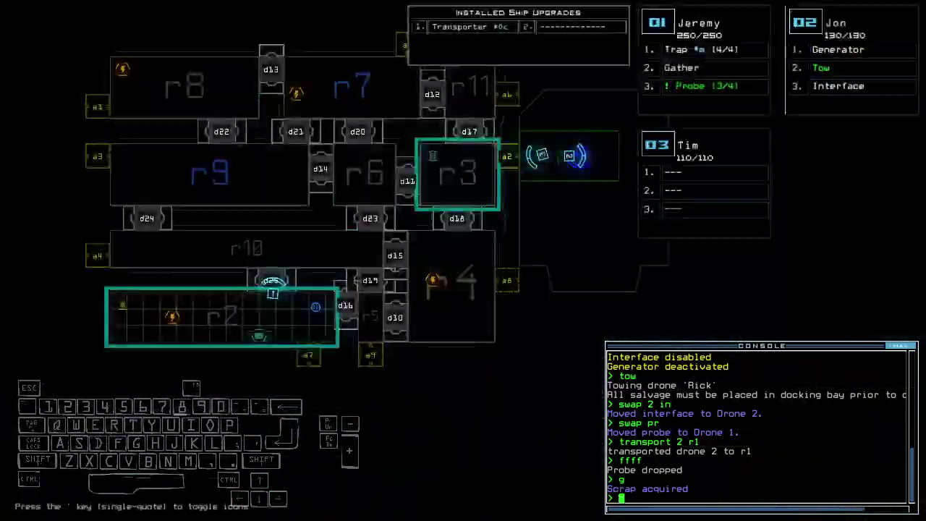
{"action": "key", "text": "space"}
{"action": "type", "text": "ffff"}
{"action": "key", "text": "Return"}
{"action": "key", "text": "space"}
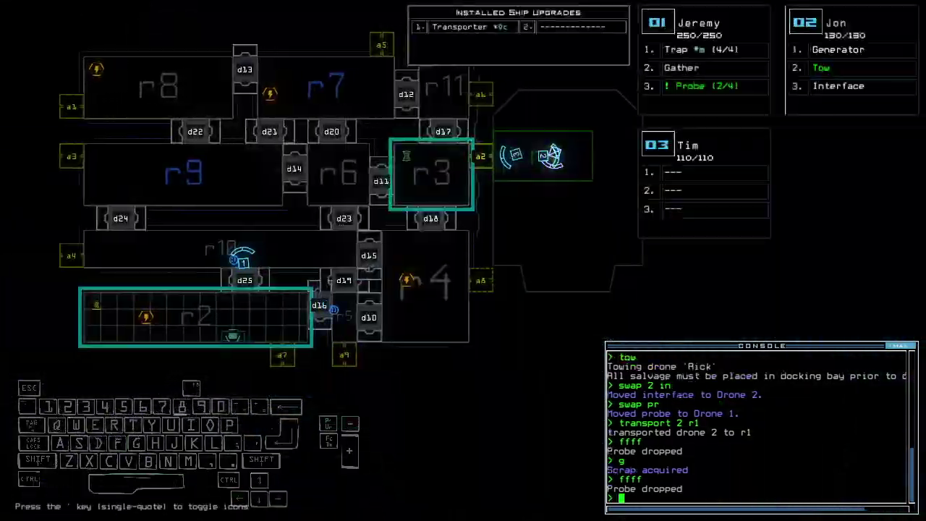
{"action": "key", "text": "space"}
{"action": "type", "text": "g"}
{"action": "key", "text": "Return"}
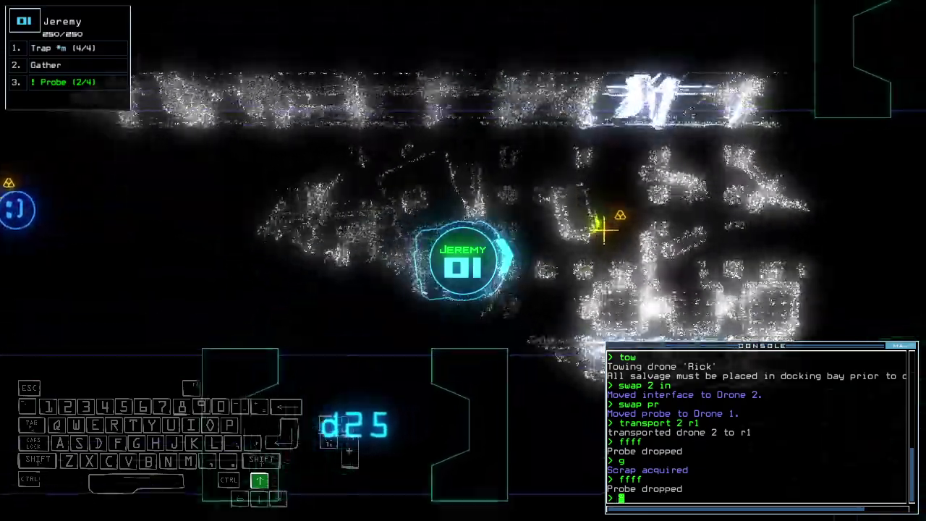
Collect two more loads of scrap while steering Jeremy toward the next room
{"action": "key", "text": "Left"}
{"action": "key", "text": "Left"}
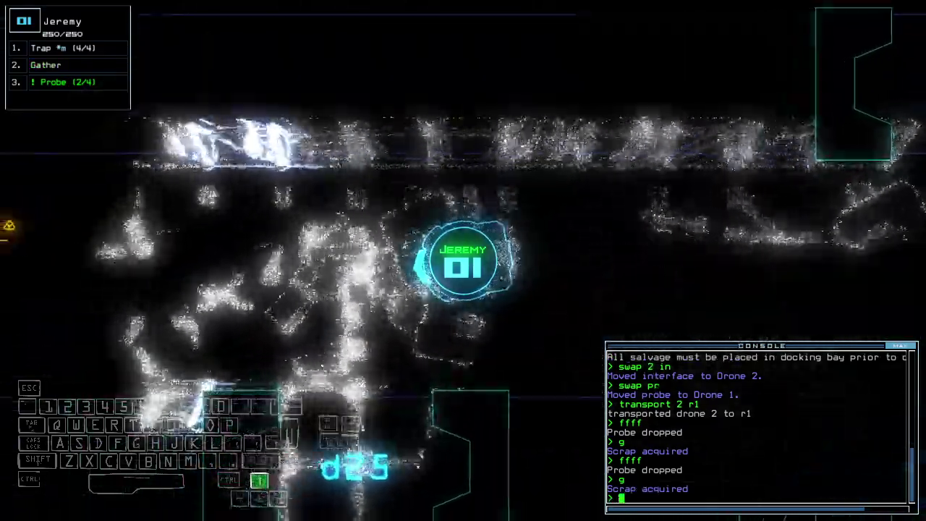
{"action": "key", "text": "Up"}
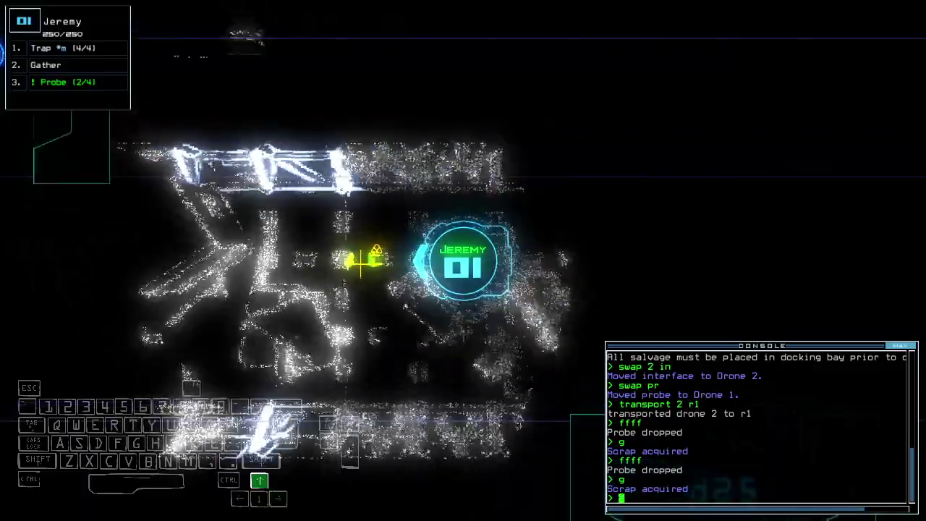
{"action": "type", "text": "g"}
{"action": "key", "text": "Return"}
{"action": "key", "text": "Left"}
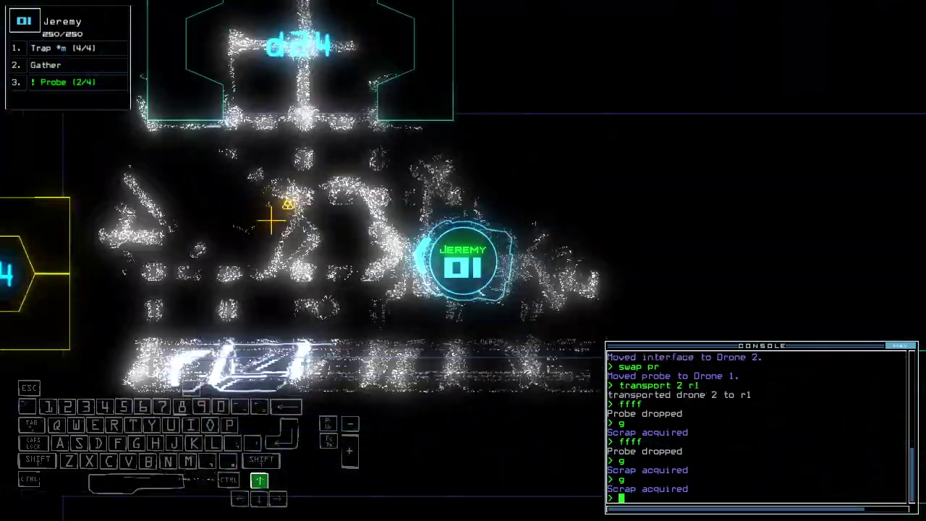
{"action": "key", "text": "space"}
{"action": "key", "text": "Right"}
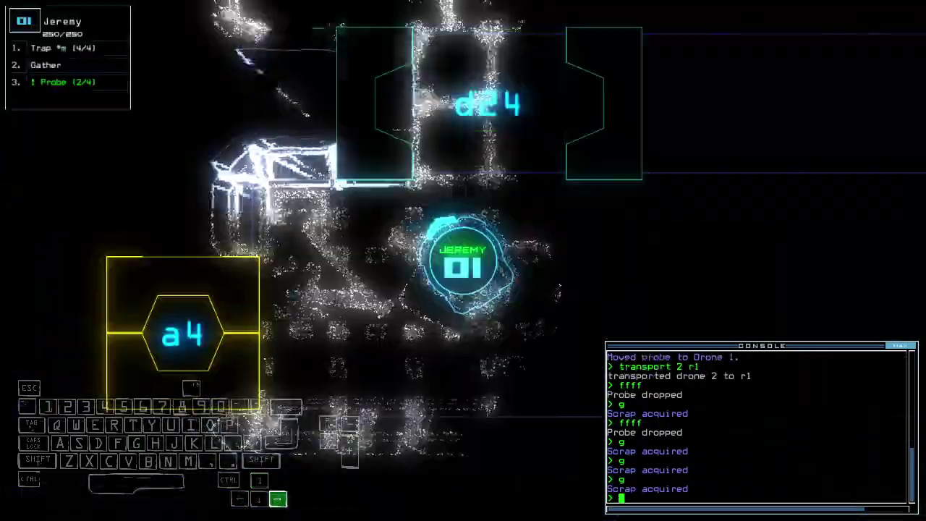
{"action": "type", "text": "tr"}
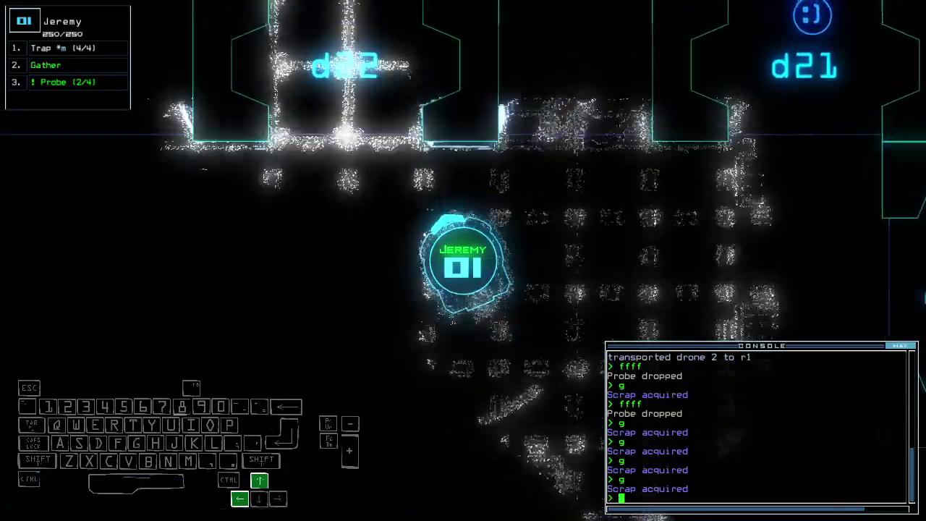
Move Jeremy through door d22, drop a probe in room r8, and continue upward
{"action": "key", "text": "Up"}
{"action": "type", "text": "f"}
{"action": "key", "text": "Return"}
{"action": "key", "text": "space"}
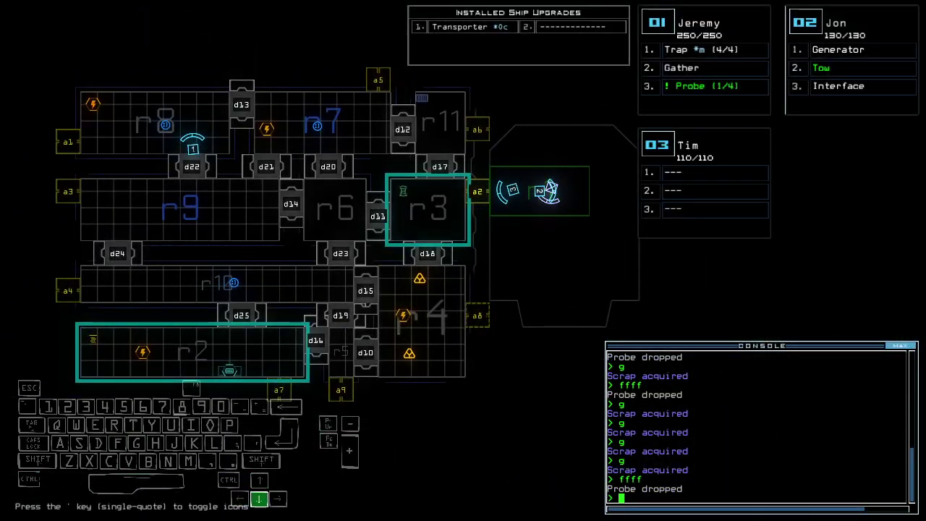
{"action": "key", "text": "space"}
{"action": "key", "text": "Down"}
{"action": "key", "text": "Up"}
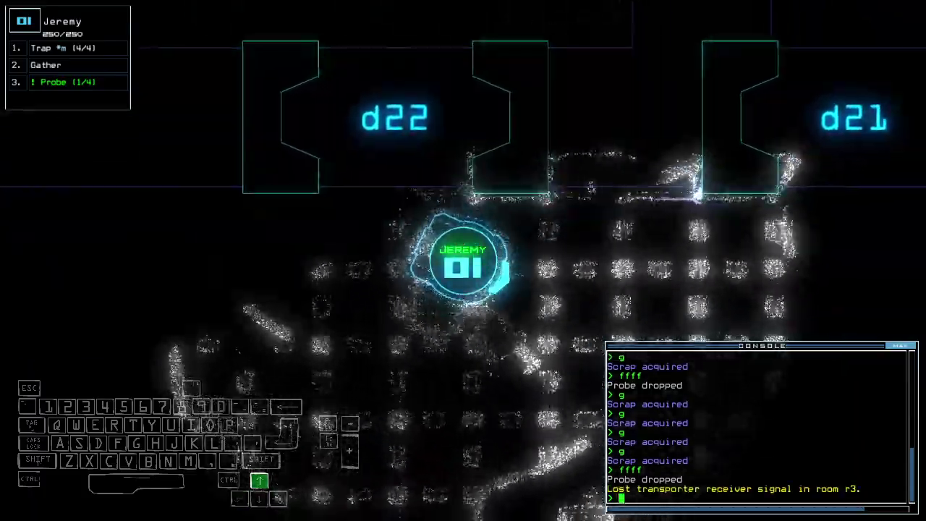
{"action": "key", "text": "Up"}
{"action": "key", "text": "Right"}
{"action": "key", "text": "Up"}
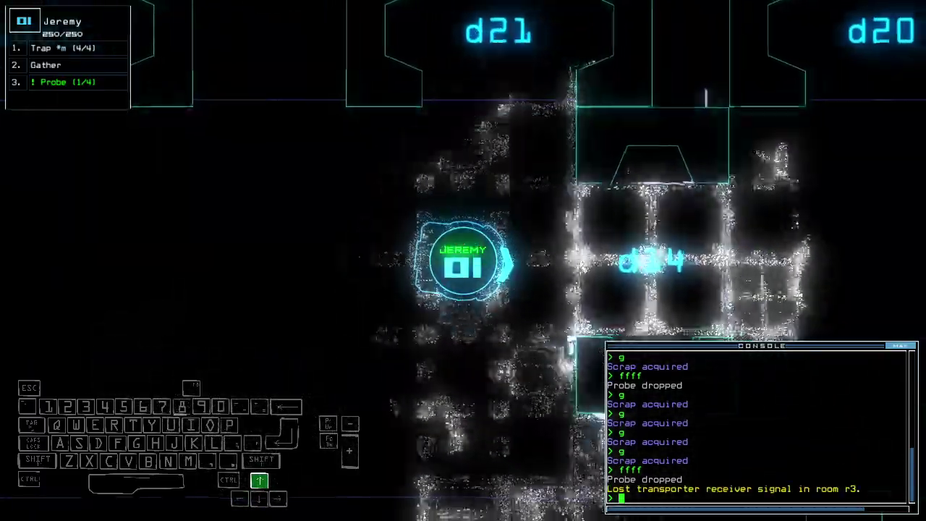
{"action": "key", "text": "Up"}
{"action": "type", "text": "ff"}
Have Jeremy drop and pick up probes while heading right toward the ship
{"action": "key", "text": "Return"}
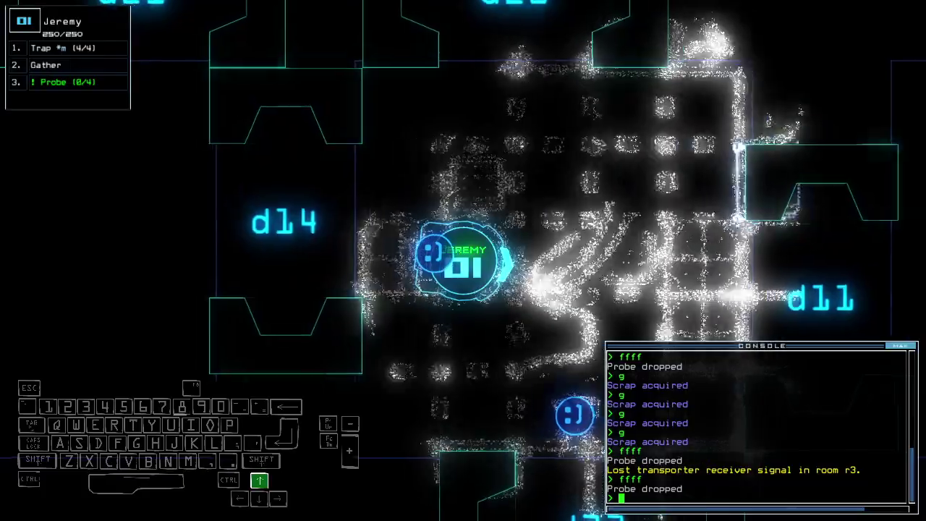
{"action": "type", "text": "pi"}
{"action": "key", "text": "Right"}
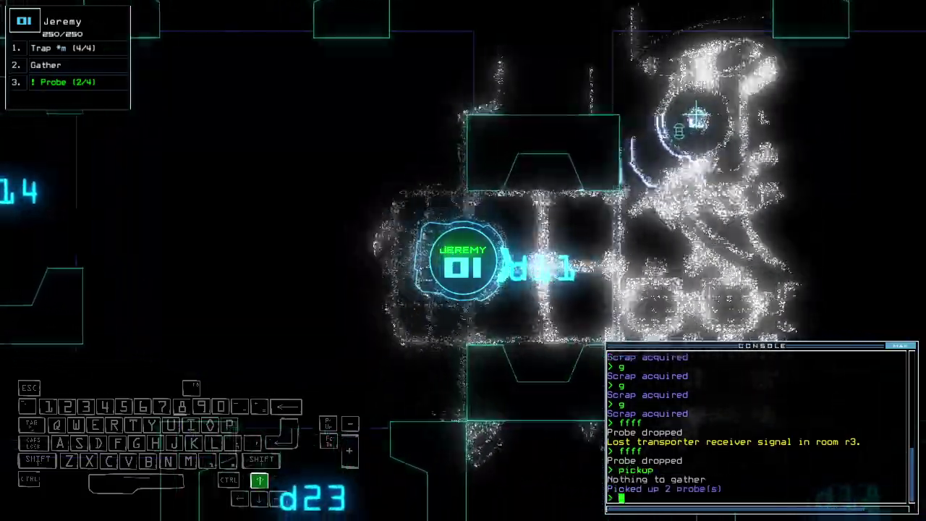
{"action": "type", "text": "ffff"}
{"action": "key", "text": "Return"}
{"action": "type", "text": "pi"}
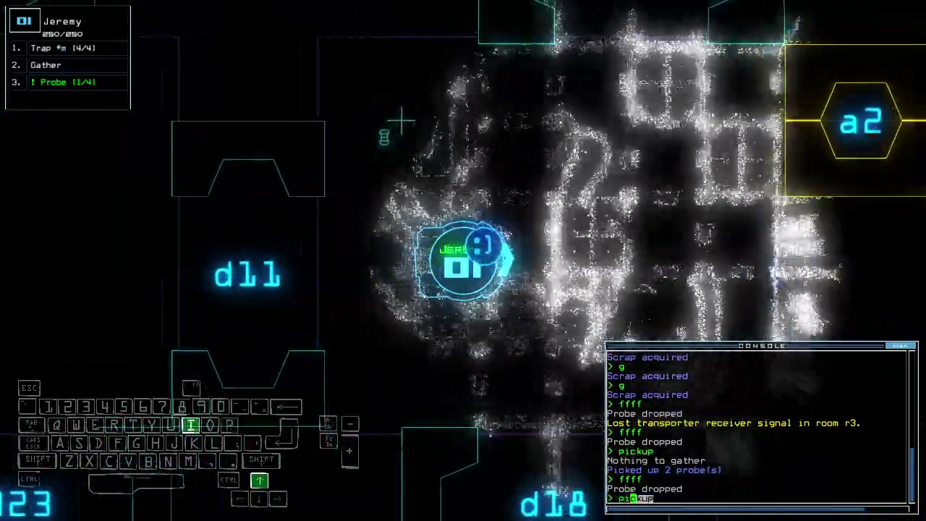
{"action": "type", "text": "ckup"}
{"action": "key", "text": "Return"}
{"action": "type", "text": "ffff"}
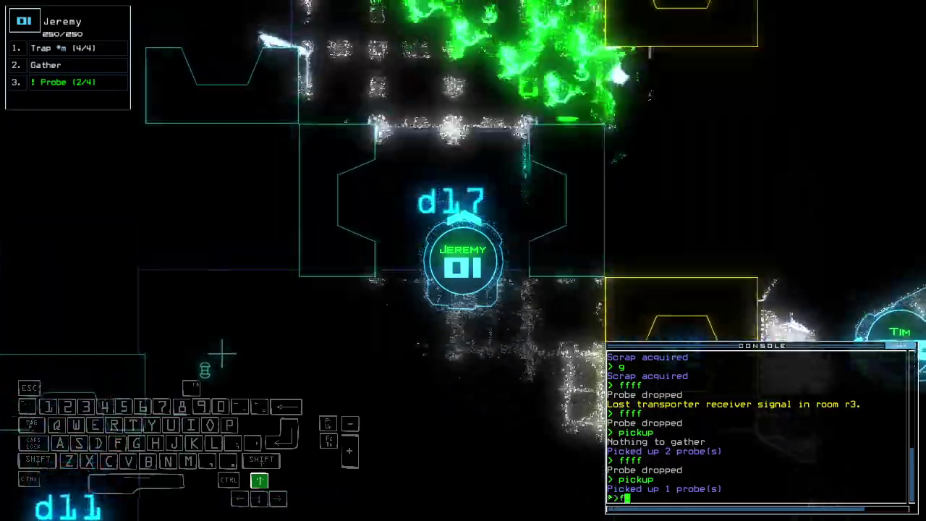
{"action": "key", "text": "Return"}
Drive Jeremy down-left through the next rooms, collecting scrap in each
{"action": "key", "text": "grave"}
{"action": "key", "text": "grave"}
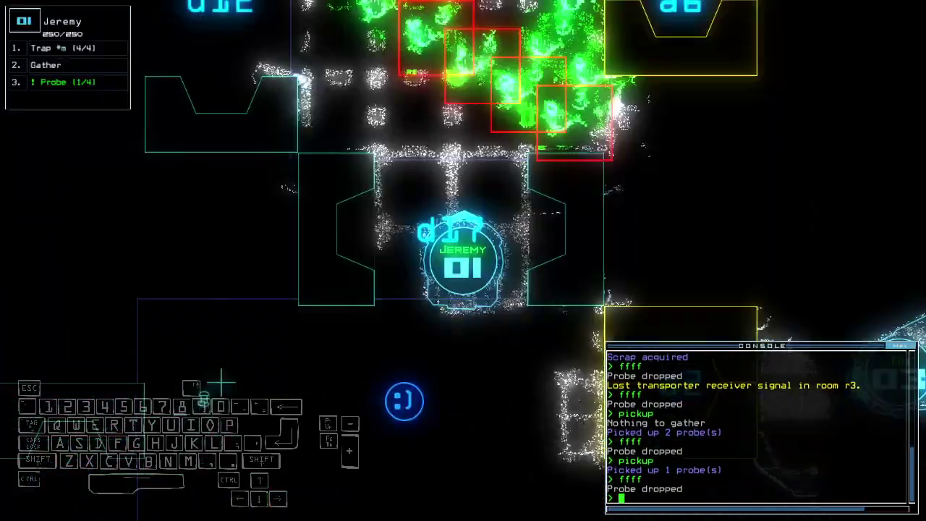
{"action": "key", "text": "Left"}
{"action": "key", "text": "Down"}
{"action": "key", "text": "grave"}
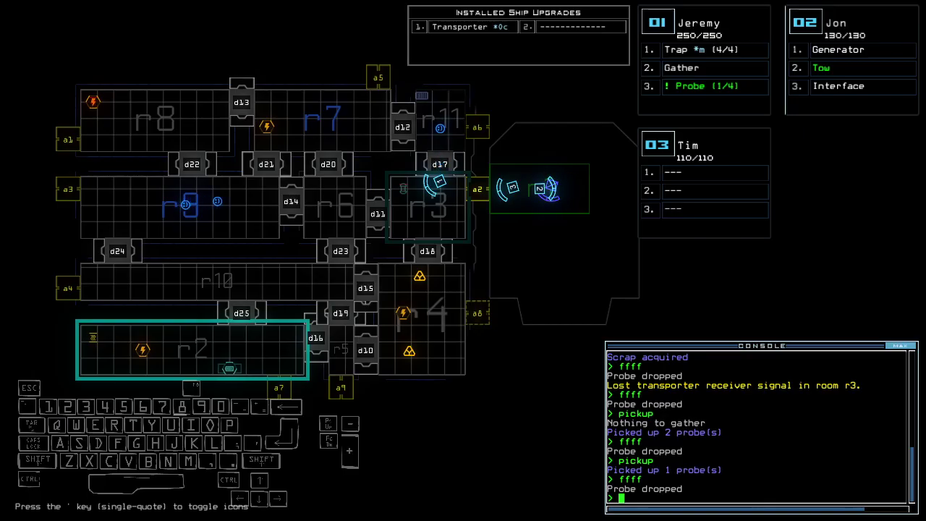
{"action": "key", "text": "grave"}
{"action": "key", "text": "Up"}
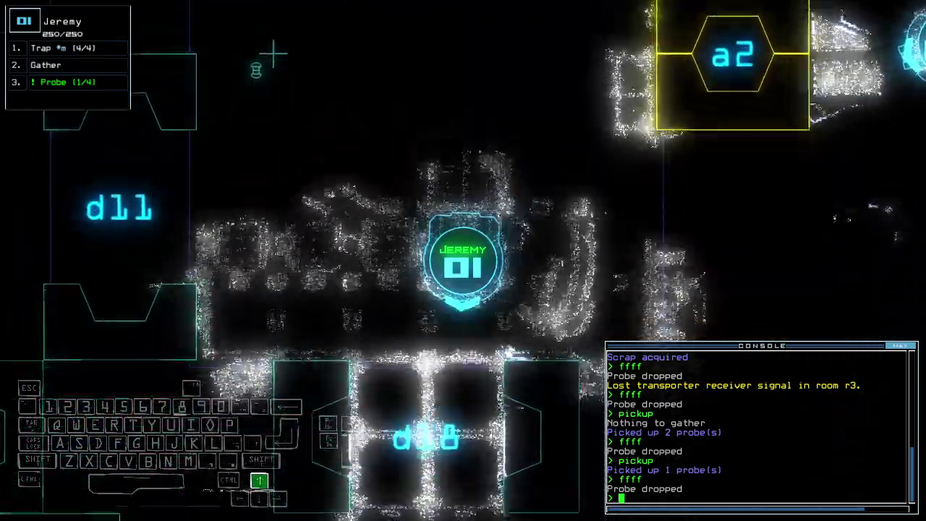
{"action": "type", "text": "g"}
{"action": "key", "text": "Return"}
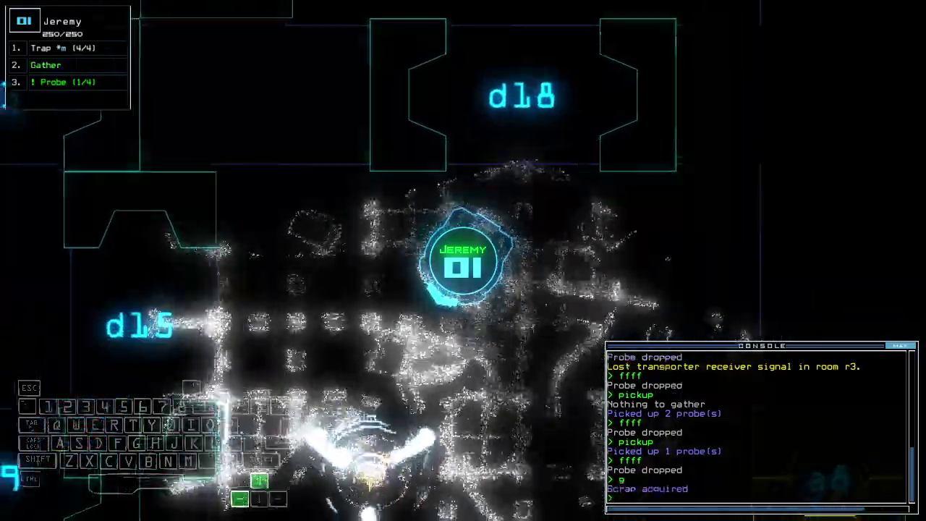
{"action": "key", "text": "Up"}
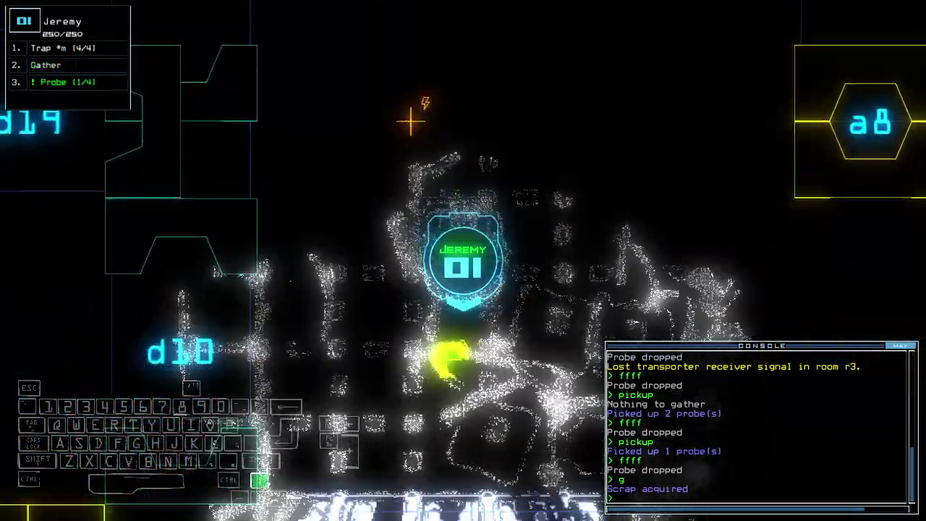
{"action": "type", "text": "g"}
{"action": "key", "text": "Return"}
{"action": "key", "text": "space"}
{"action": "key", "text": "space"}
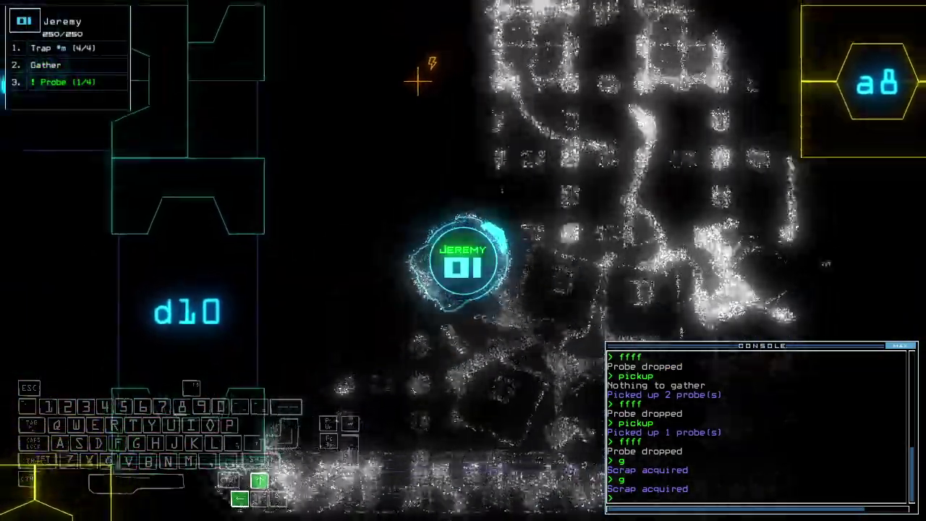
Drive Jeremy past door d18 to the ship, recovering a probe and opening r1's doors
{"action": "key", "text": "Up"}
{"action": "key", "text": "Up"}
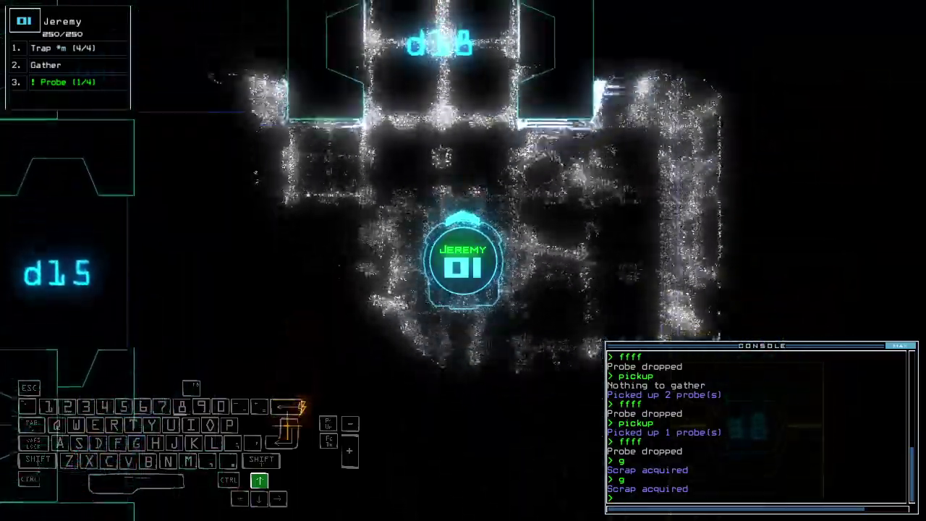
{"action": "key", "text": "Up"}
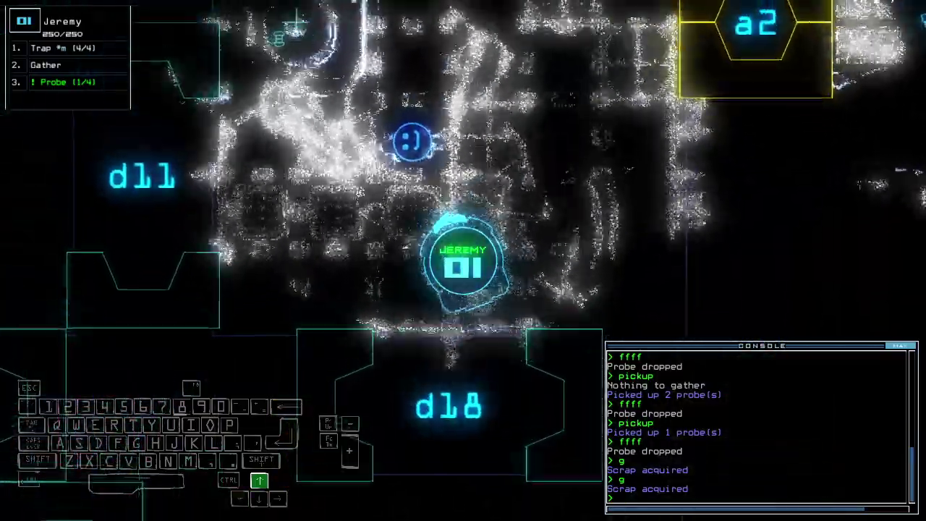
{"action": "type", "text": "pickup"}
{"action": "key", "text": "Return"}
{"action": "key", "text": "Right"}
{"action": "key", "text": "Up"}
{"action": "type", "text": "arr"}
{"action": "key", "text": "Return"}
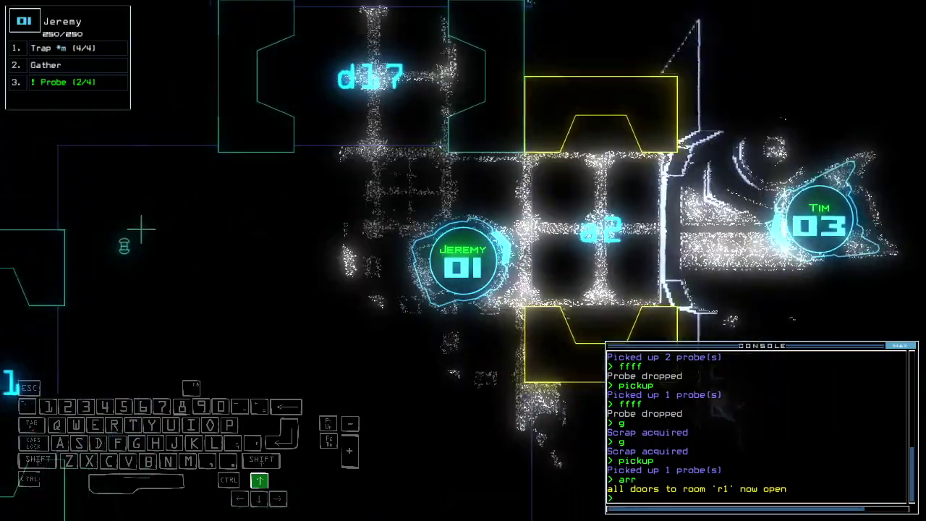
{"action": "type", "text": "oo"}
{"action": "key", "text": "space"}
{"action": "type", "text": "t"}
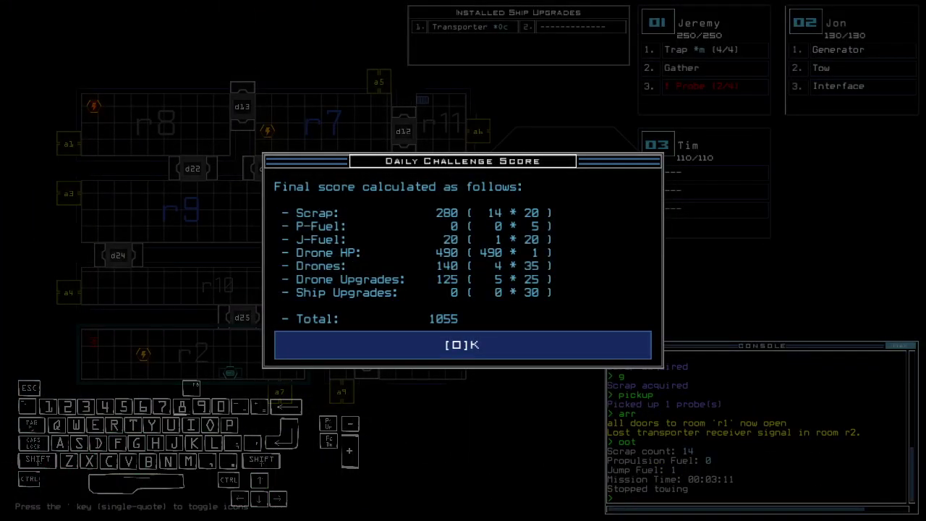
Dismiss the 1055 score summary to reveal the leaderboard, ranked second of two
{"action": "key", "text": "space"}
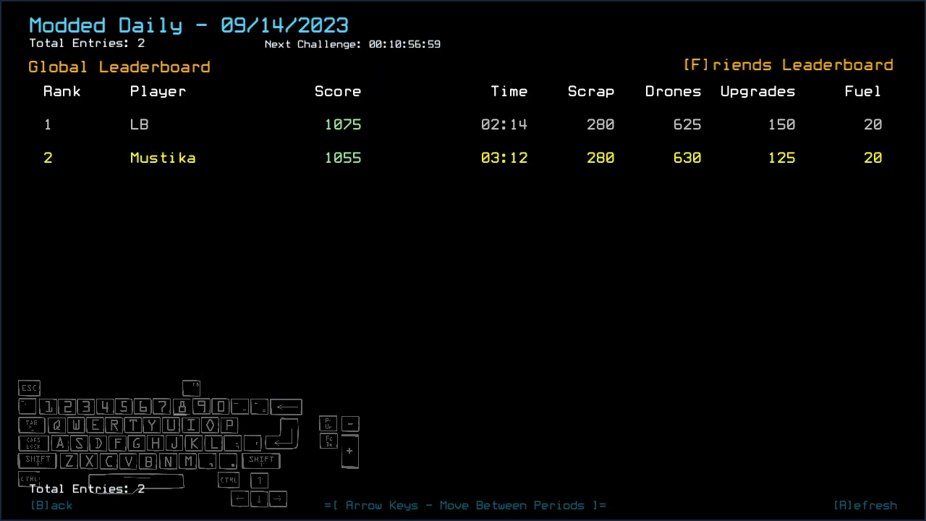